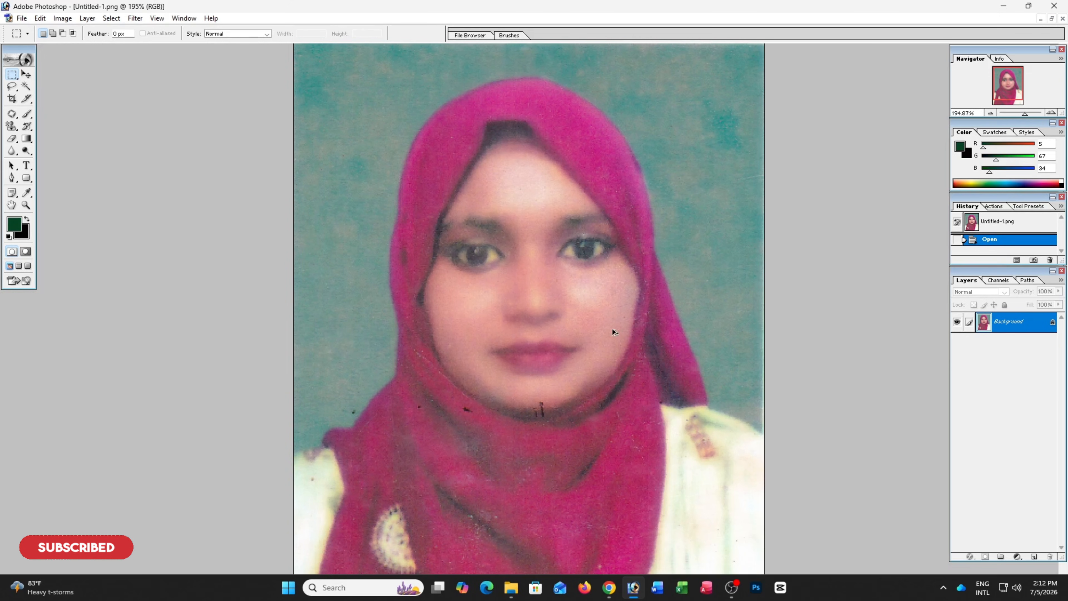
Compare the original portrait in Untitled-1.png with the finished blue-background version in 20169215481.jpg.
scroll(502, 287, "down", 5)
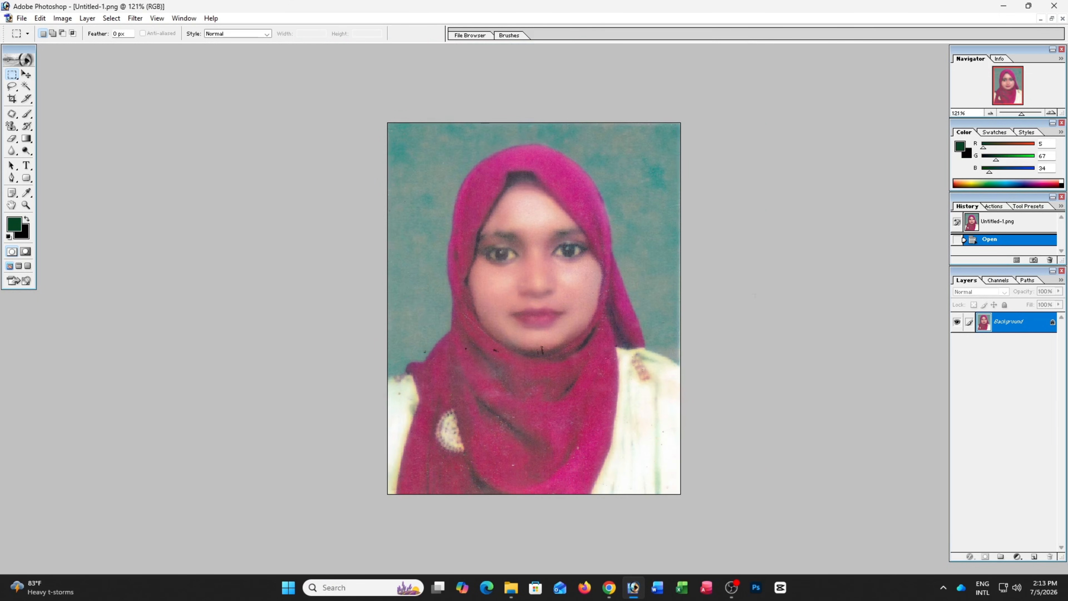
left_click(1052, 18)
left_click(874, 110)
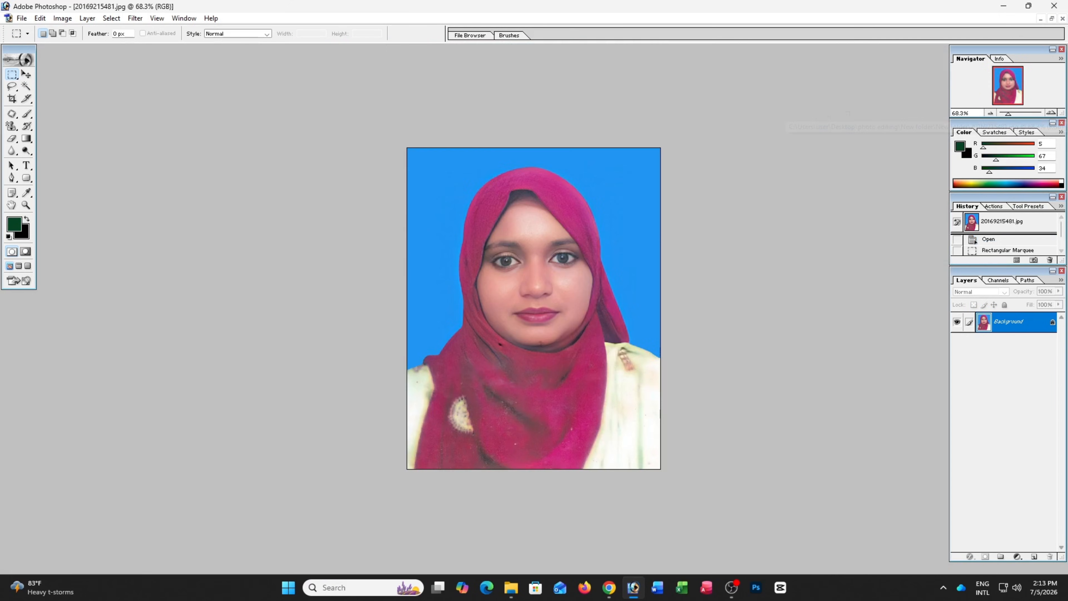
scroll(652, 165, "up", 1)
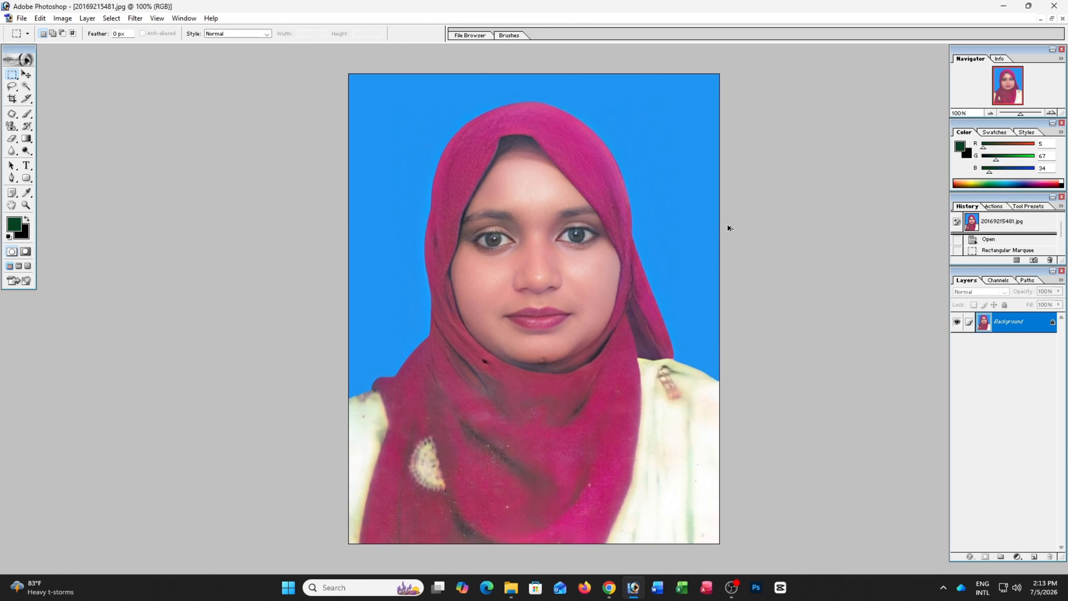
scroll(733, 223, "down", 1)
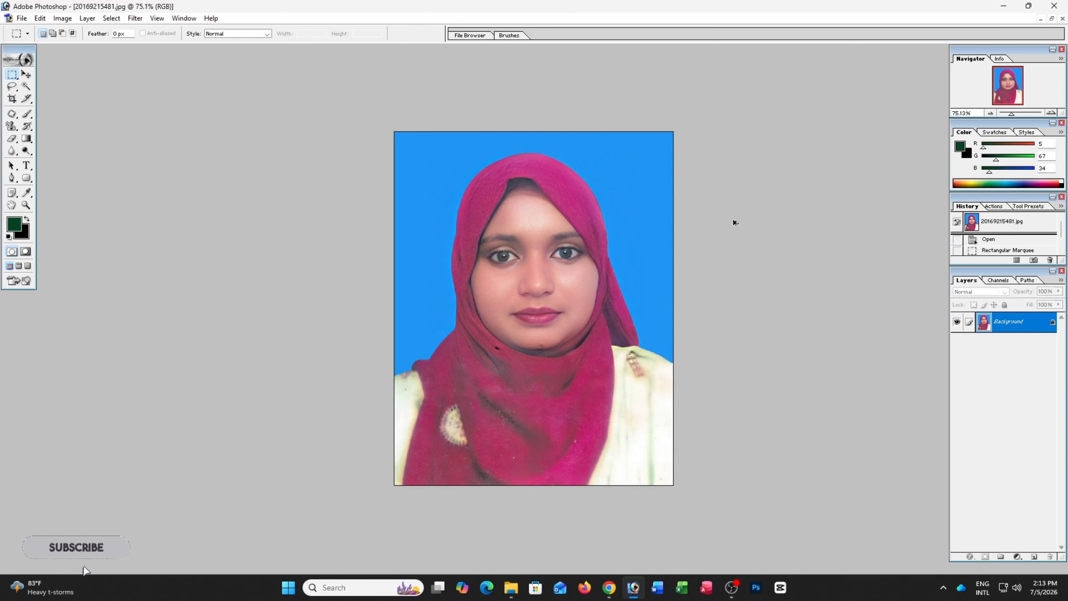
left_click(1053, 19)
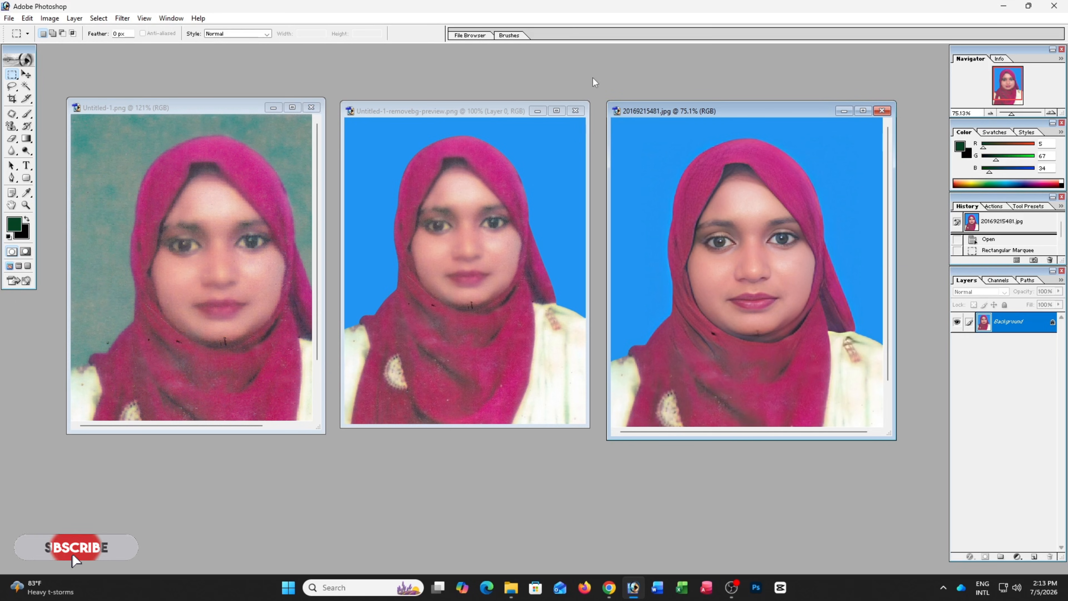
Enlarge the original portrait Untitled-1.png to fill the workspace and set its resolution to 300 pixels/inch.
left_click(293, 107)
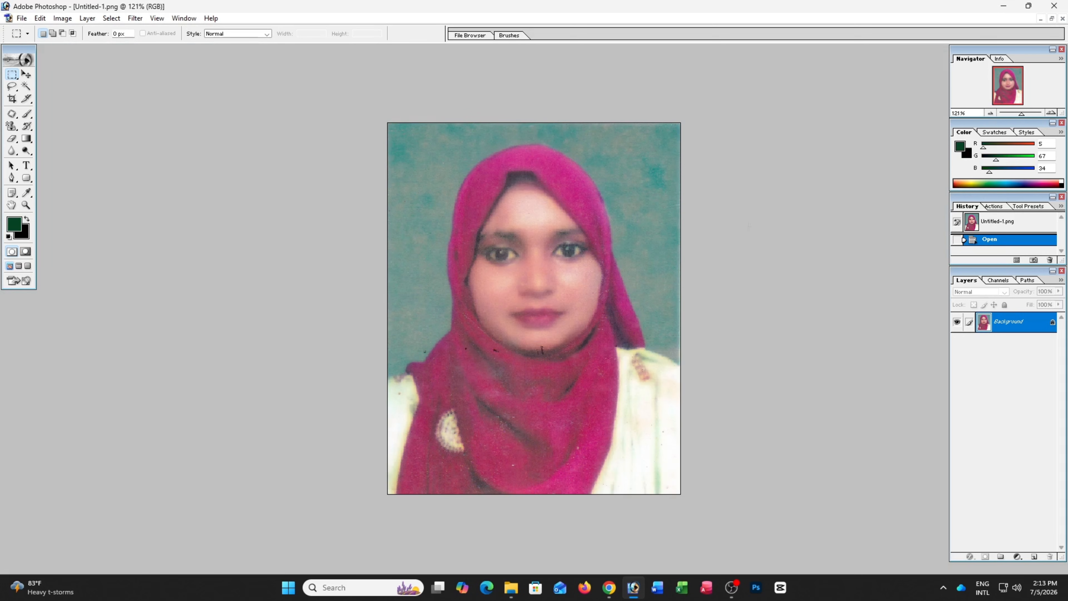
key("ctrl+0")
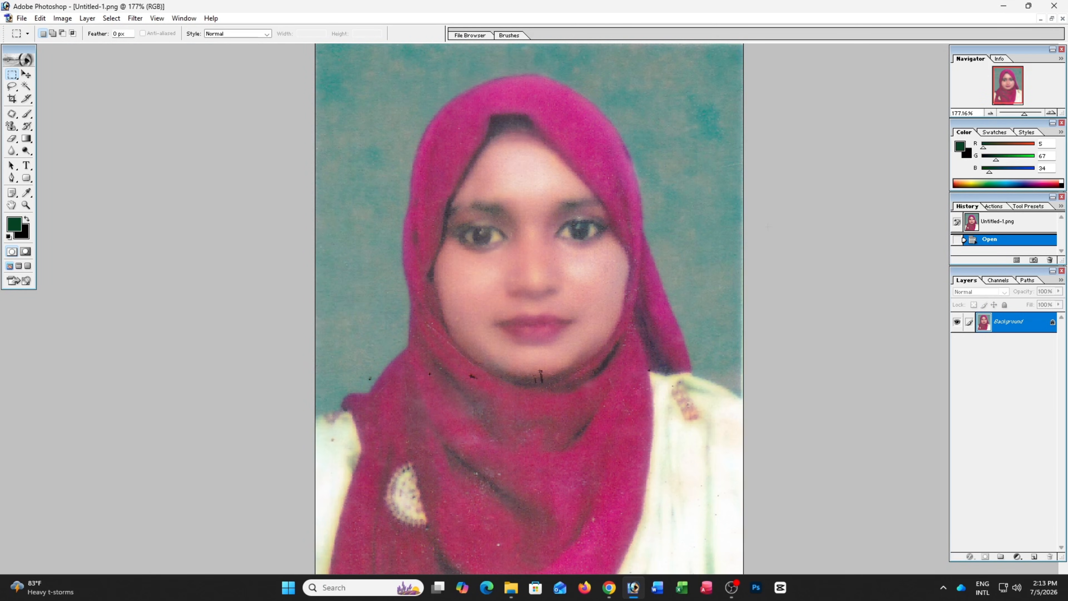
scroll(745, 251, "down", 3)
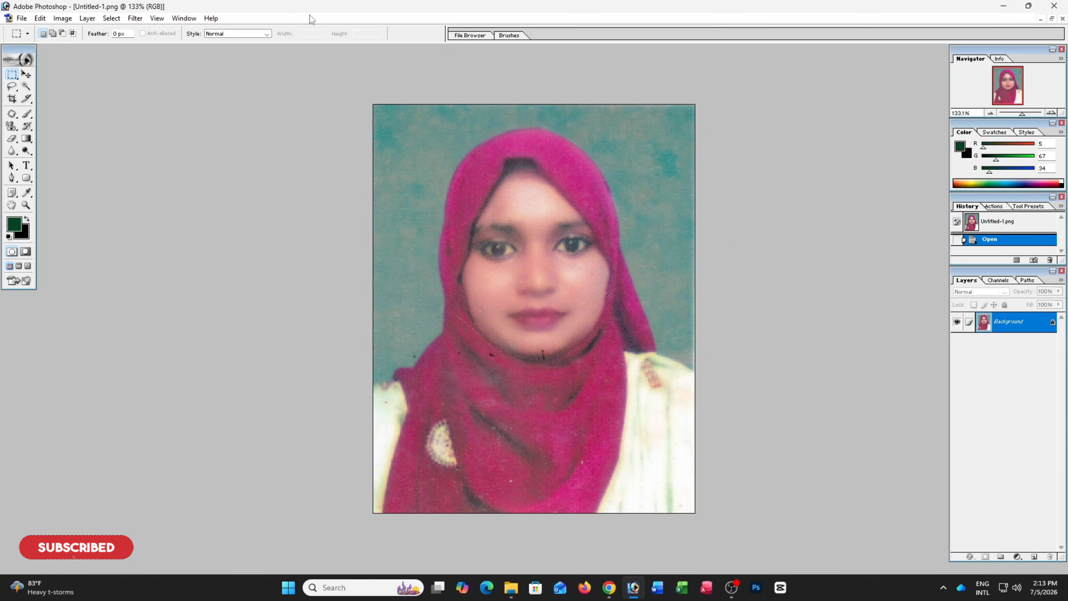
left_click(63, 18)
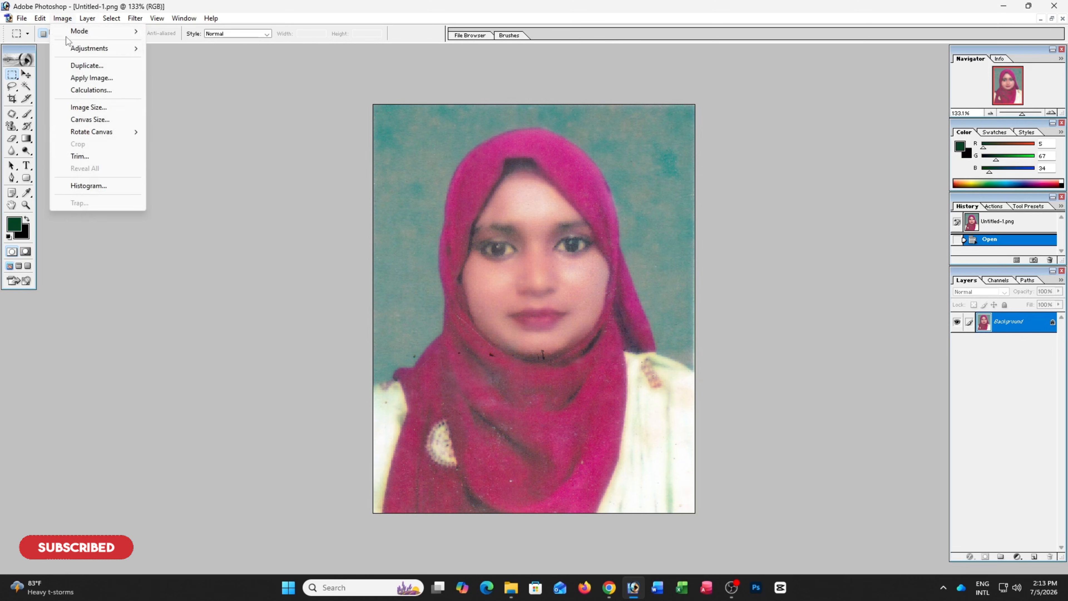
left_click(90, 109)
left_click_drag(345, 434, 295, 438)
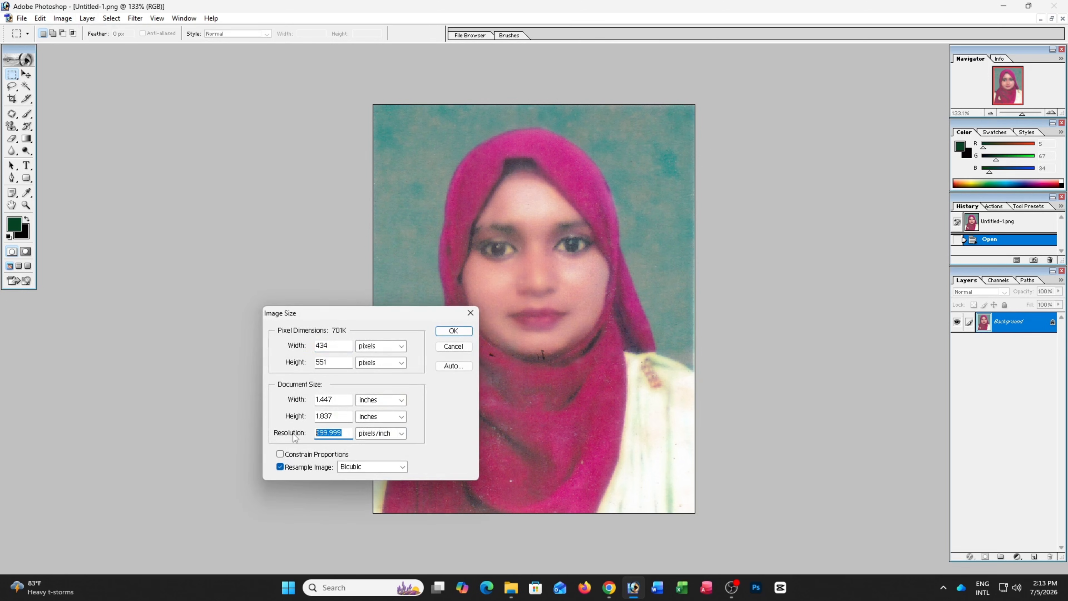
type("300")
key("Return")
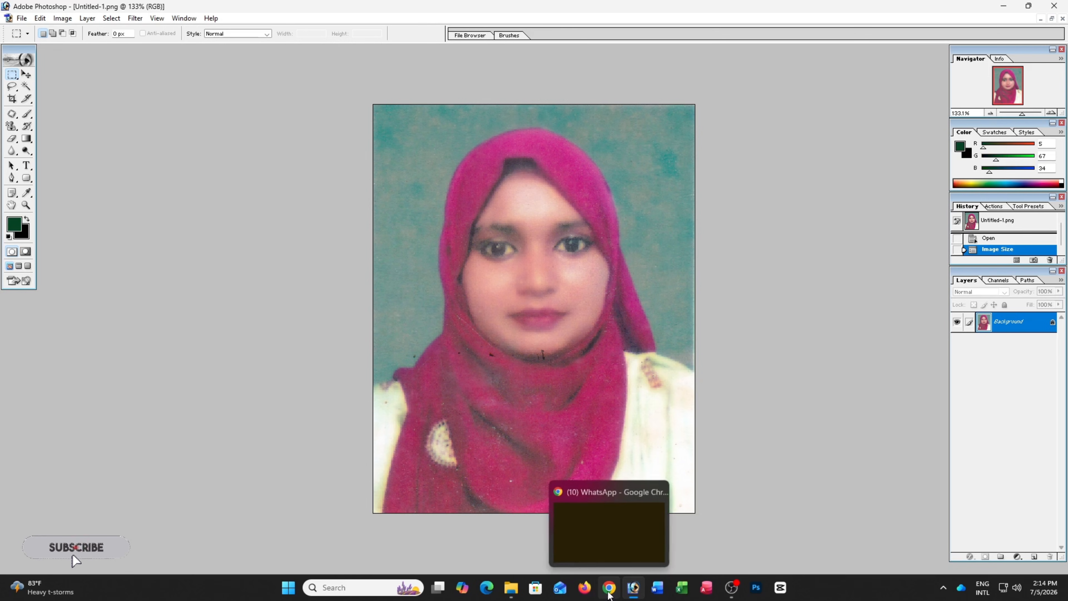
Switch to Chrome, open the remove.bg site and upload the original portrait for background removal.
left_click(609, 587)
left_click(162, 11)
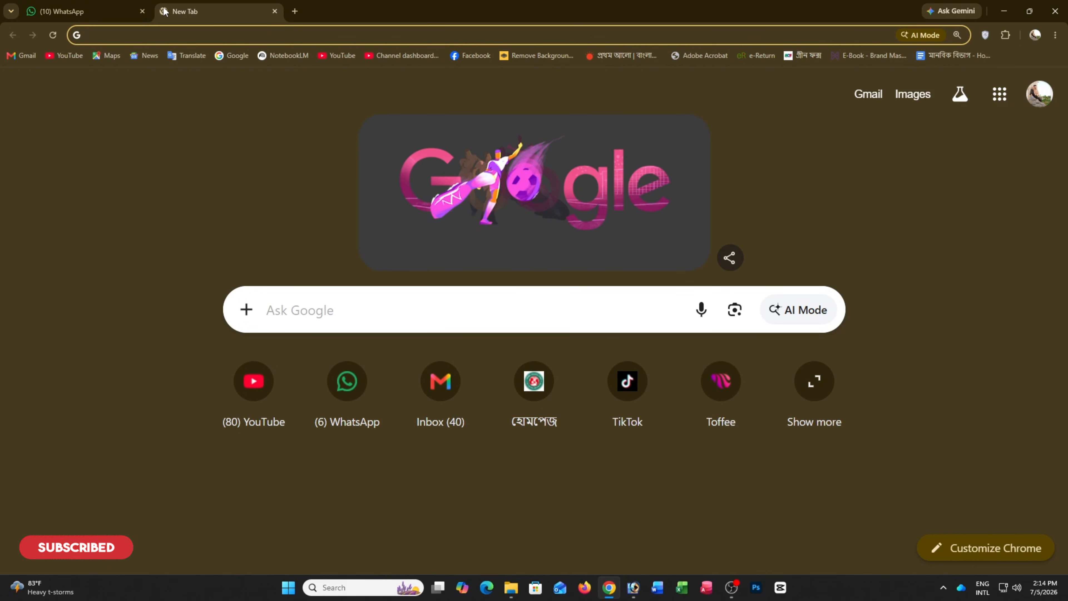
type("re")
key("Return")
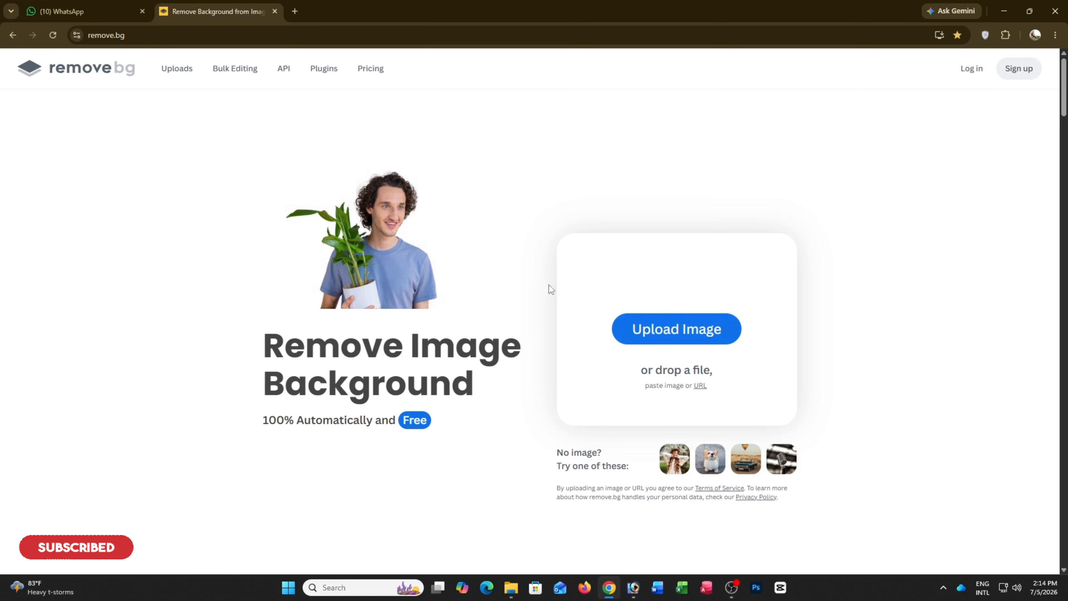
left_click(670, 339)
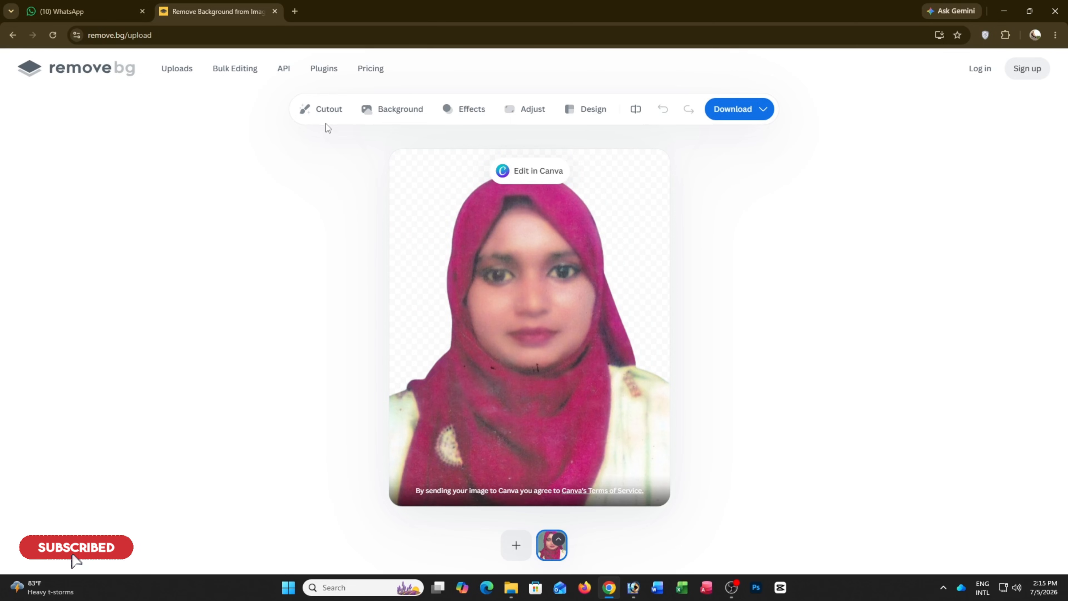
Fill the cut-out portrait's background with the solid light blue color swatch.
left_click(406, 119)
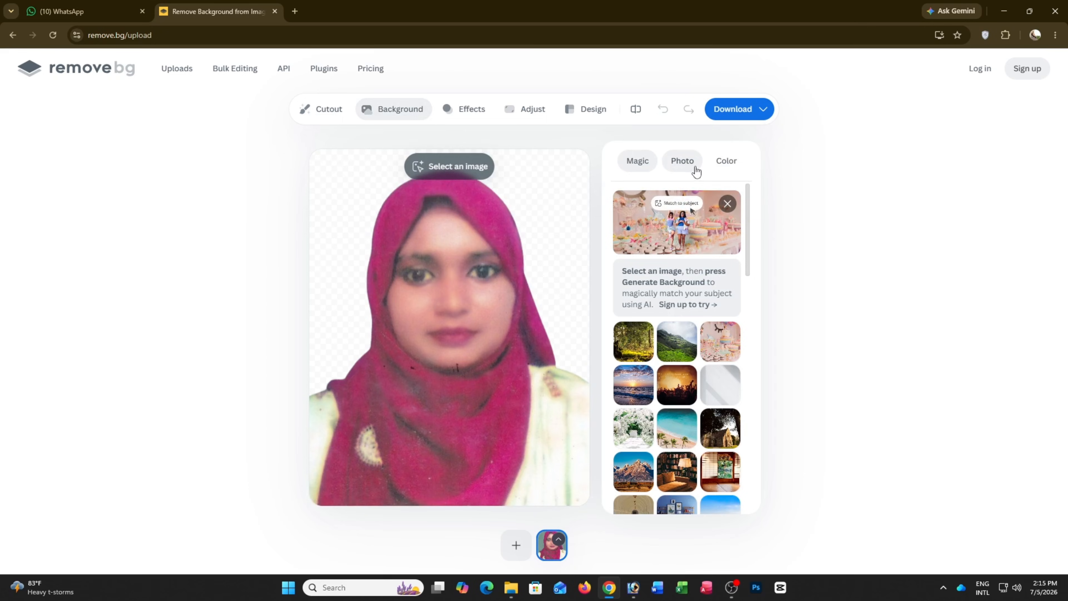
left_click(726, 168)
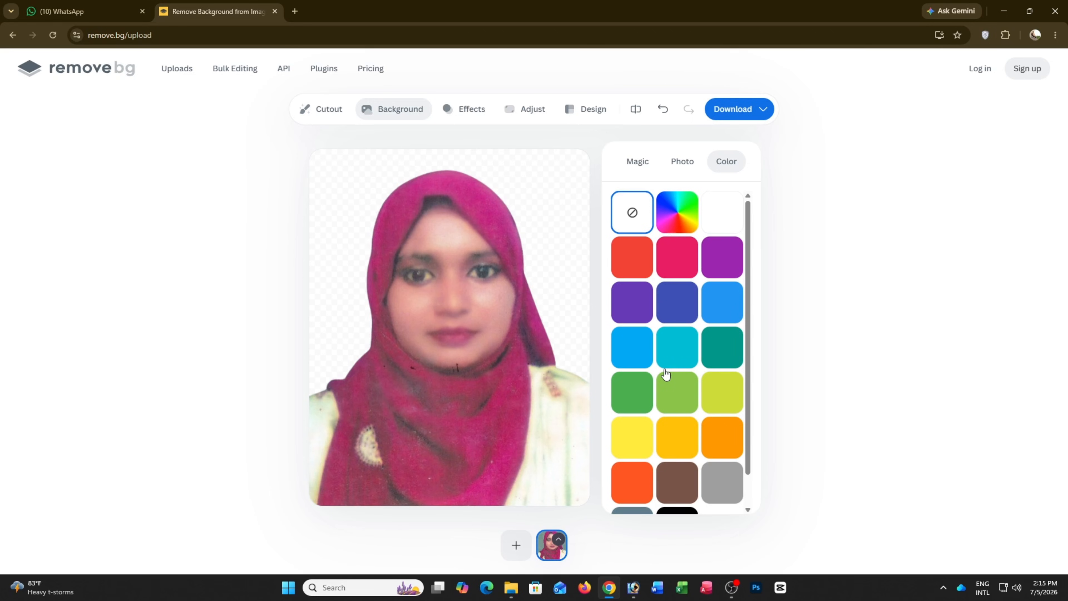
left_click(723, 312)
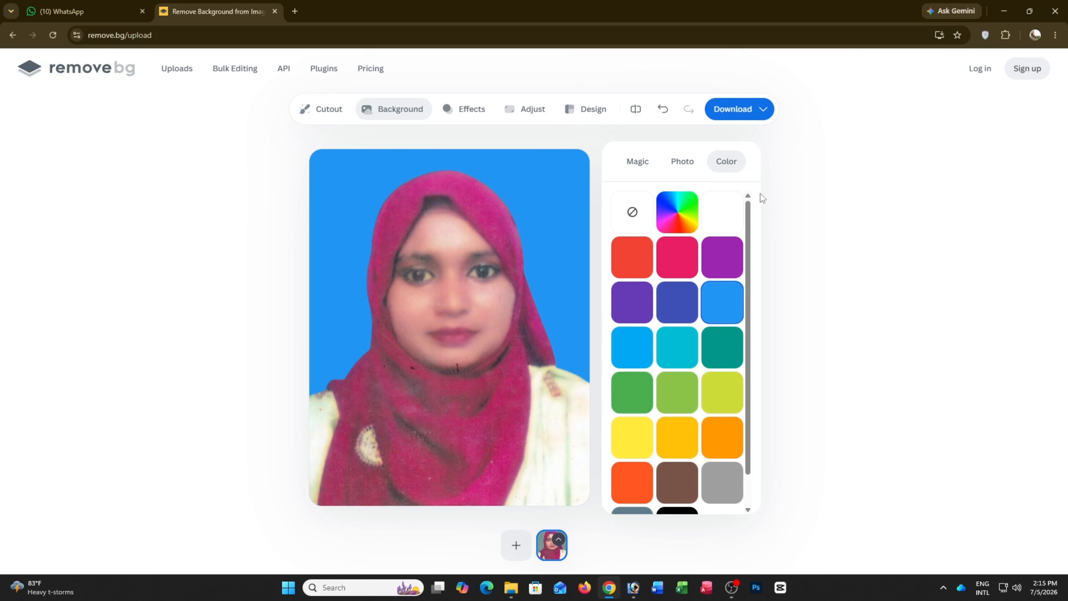
Download the free 434 x 551 preview of the blue-background portrait and return to Photoshop.
left_click(752, 119)
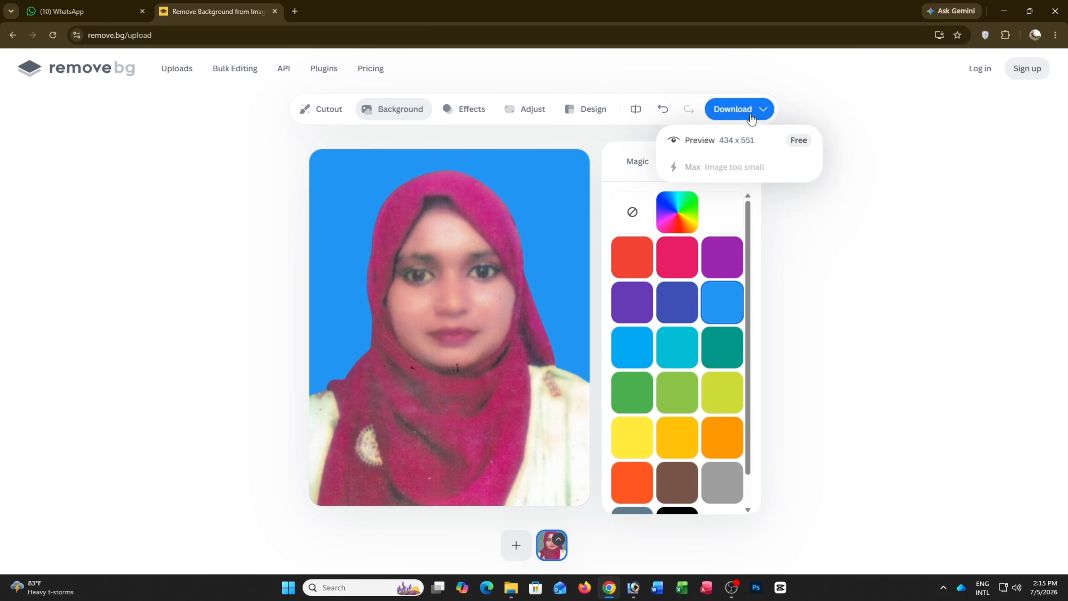
left_click(726, 145)
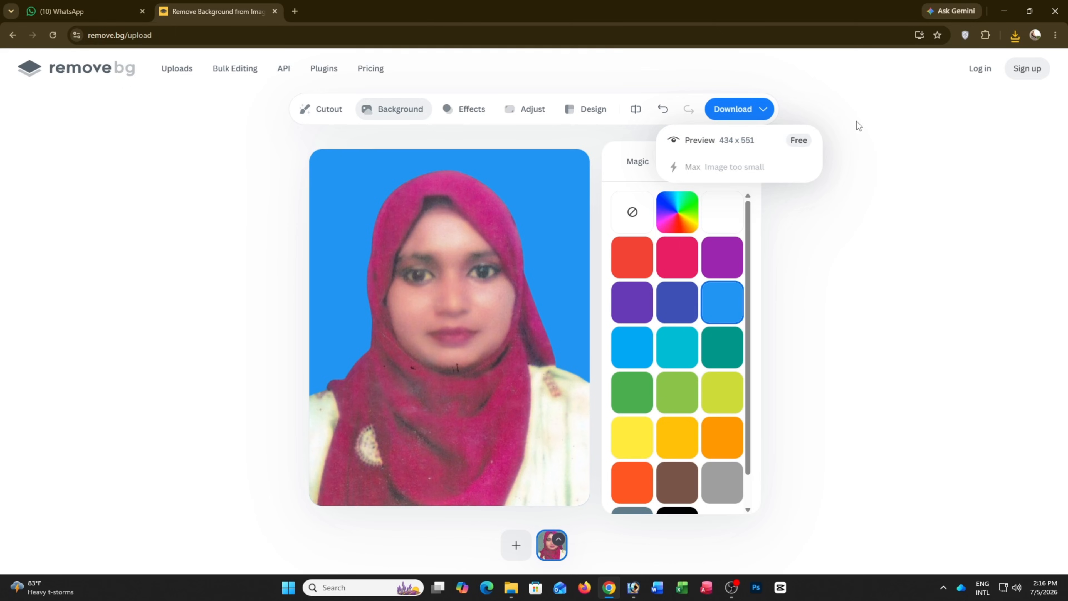
left_click(1006, 10)
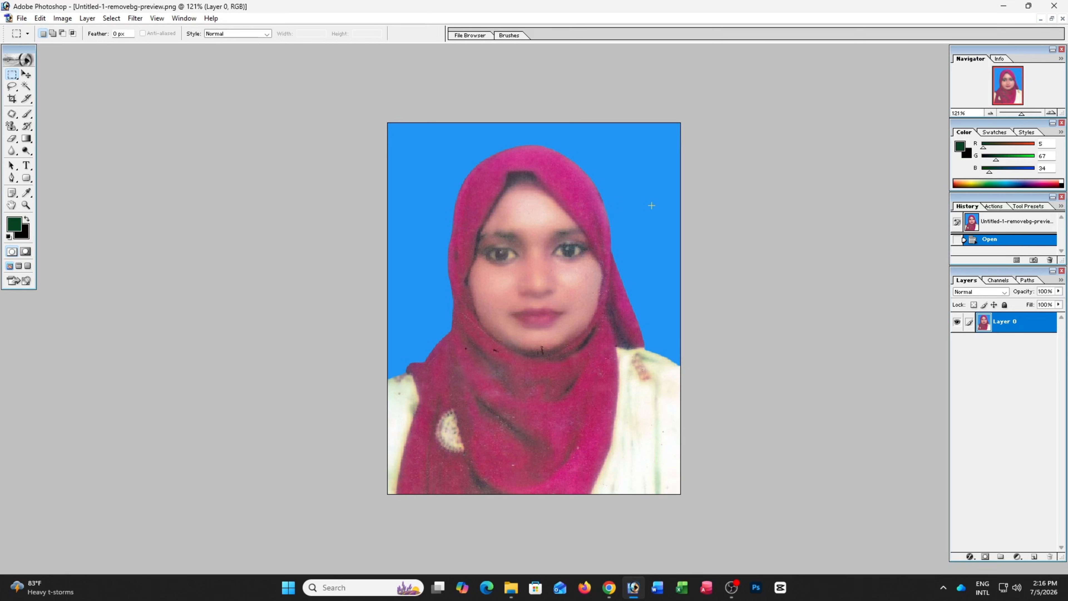
Set the resolution of Untitled-1-removebg-preview.png to 300 pixels/inch and fit the image on screen.
left_click(1052, 18)
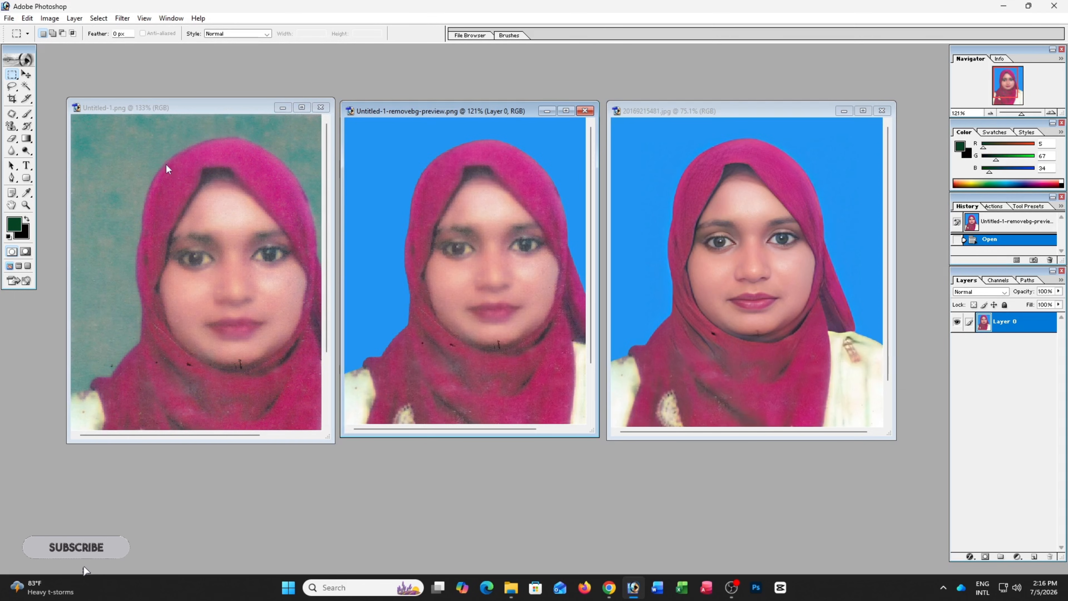
left_click(566, 111)
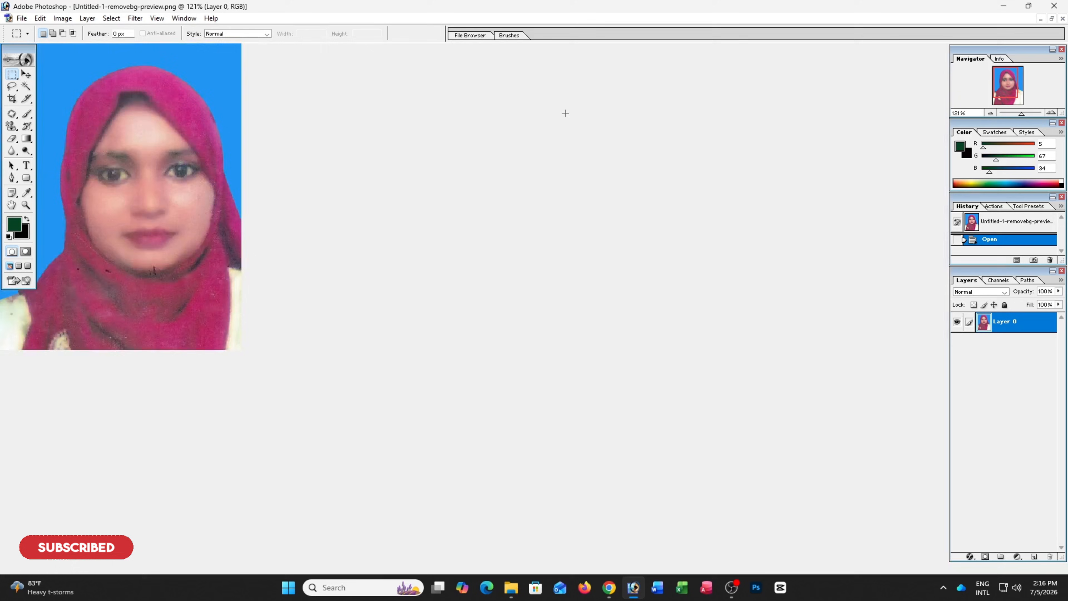
left_click(63, 18)
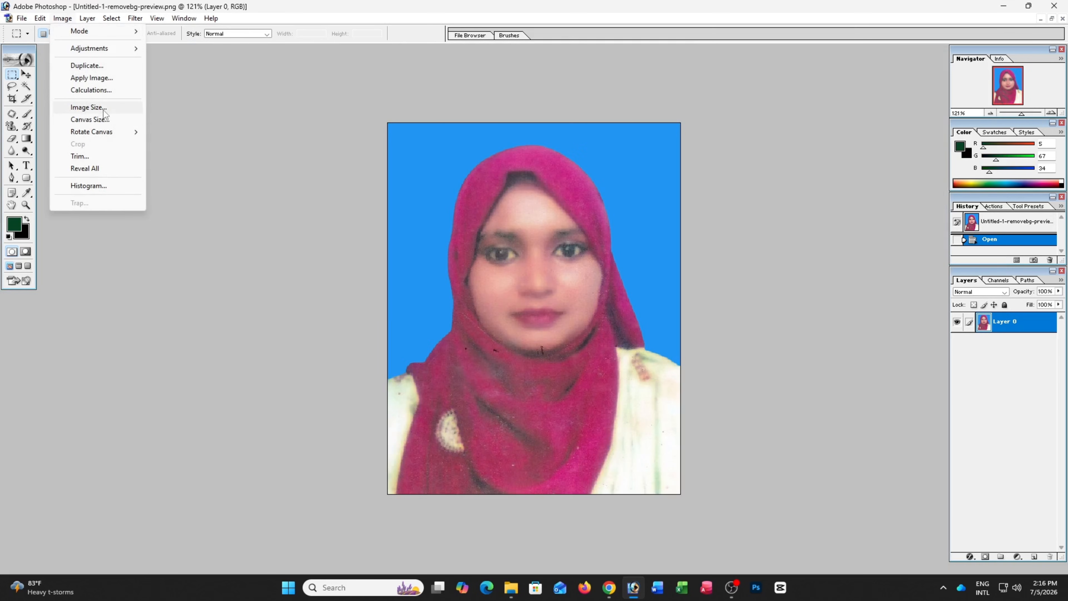
left_click(88, 107)
left_click_drag(334, 436, 281, 442)
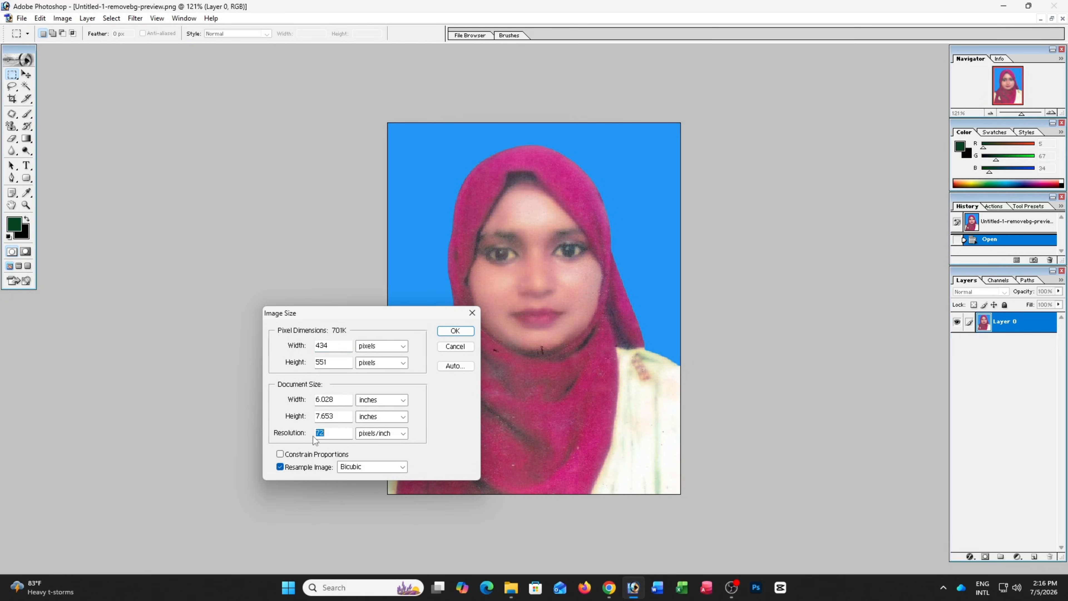
type("300")
key("Return")
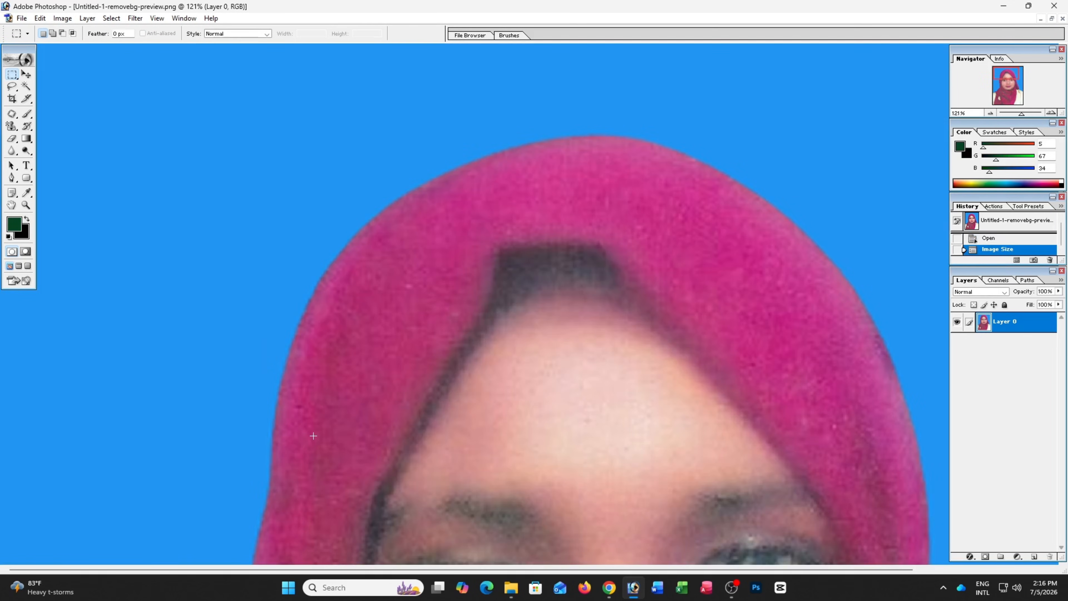
key("ctrl+0")
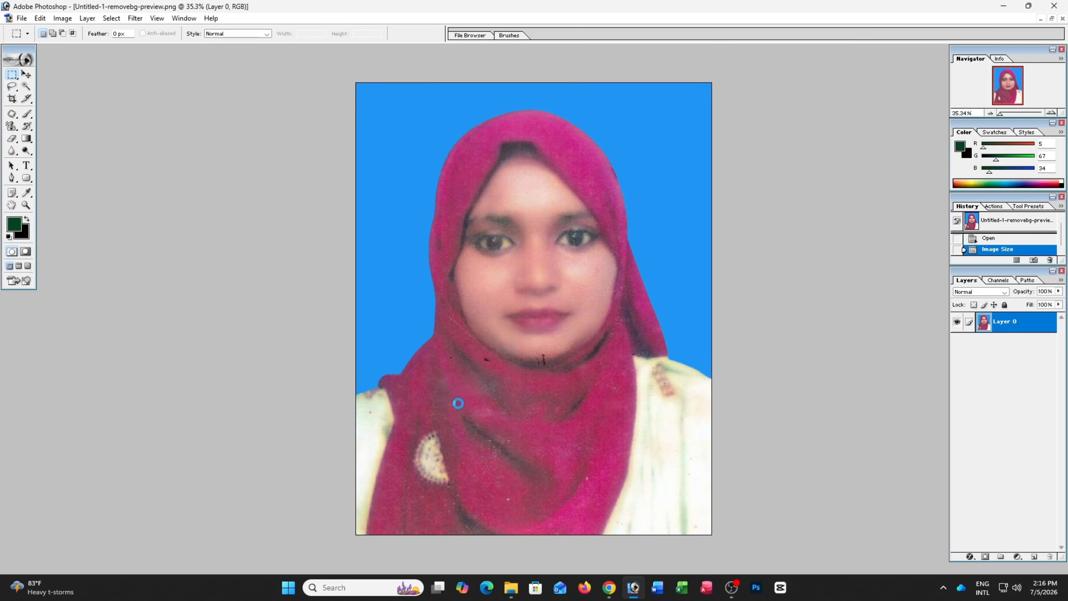
Switch to Chrome, open the cutout.pro photo enhancer in a new tab and upload the Untitled-1-removebg-preview image.
left_click(610, 589)
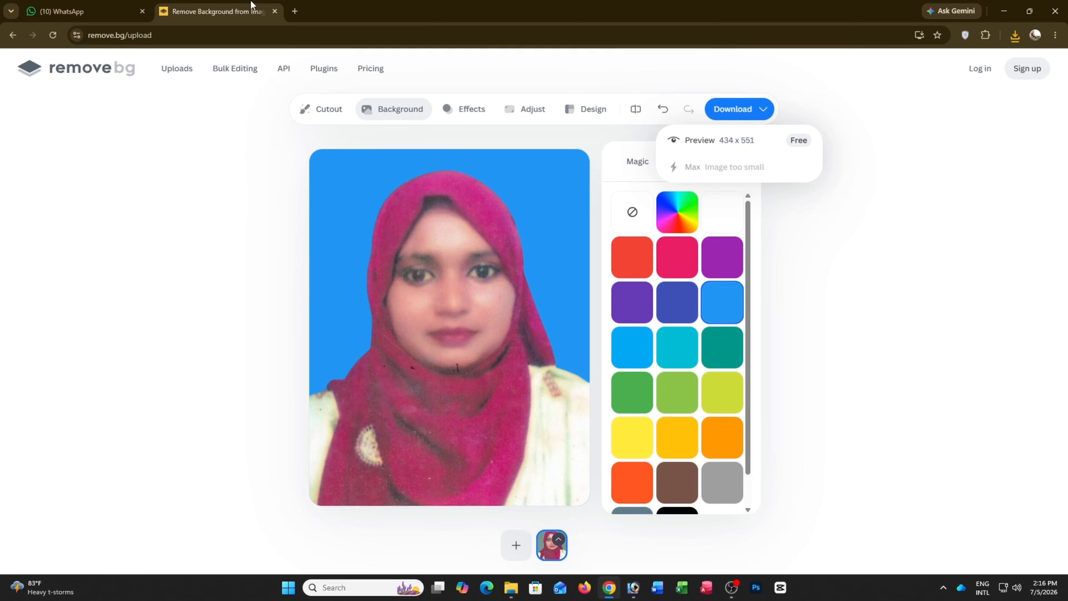
left_click(297, 11)
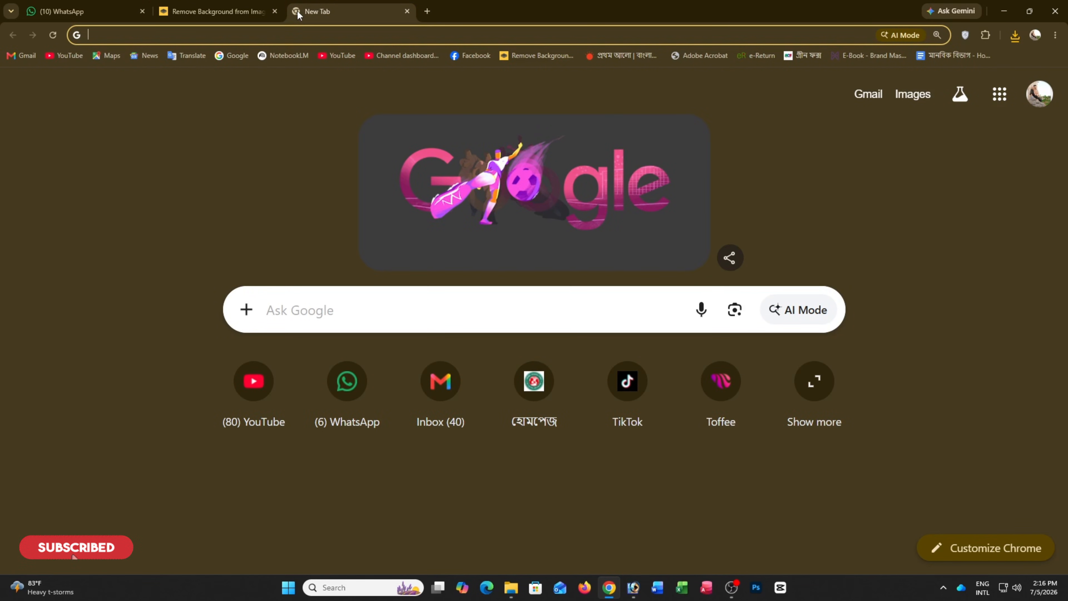
type("chatgpt.com")
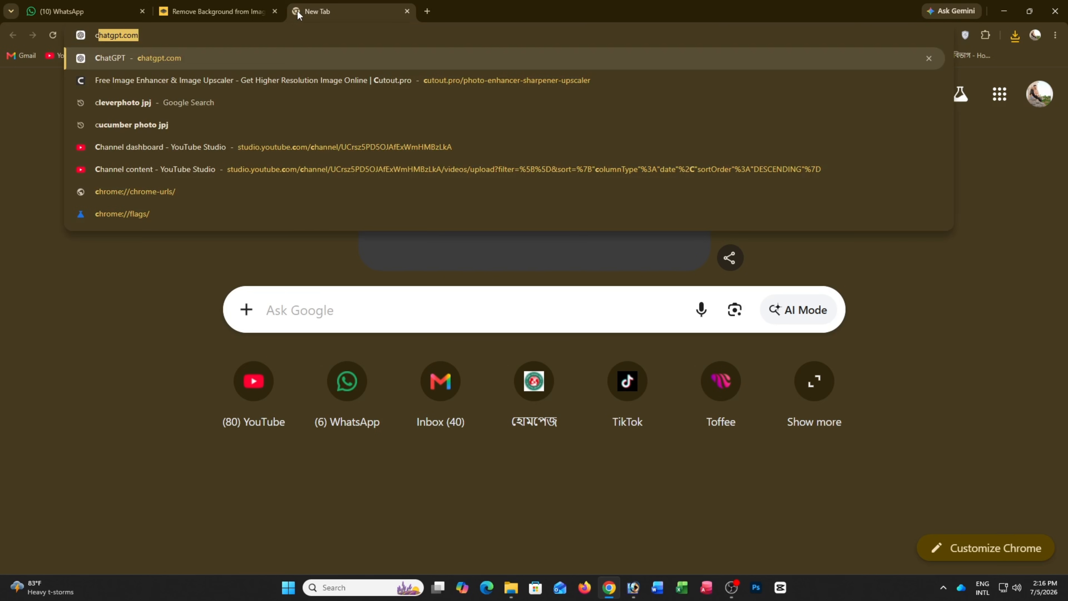
left_click(200, 80)
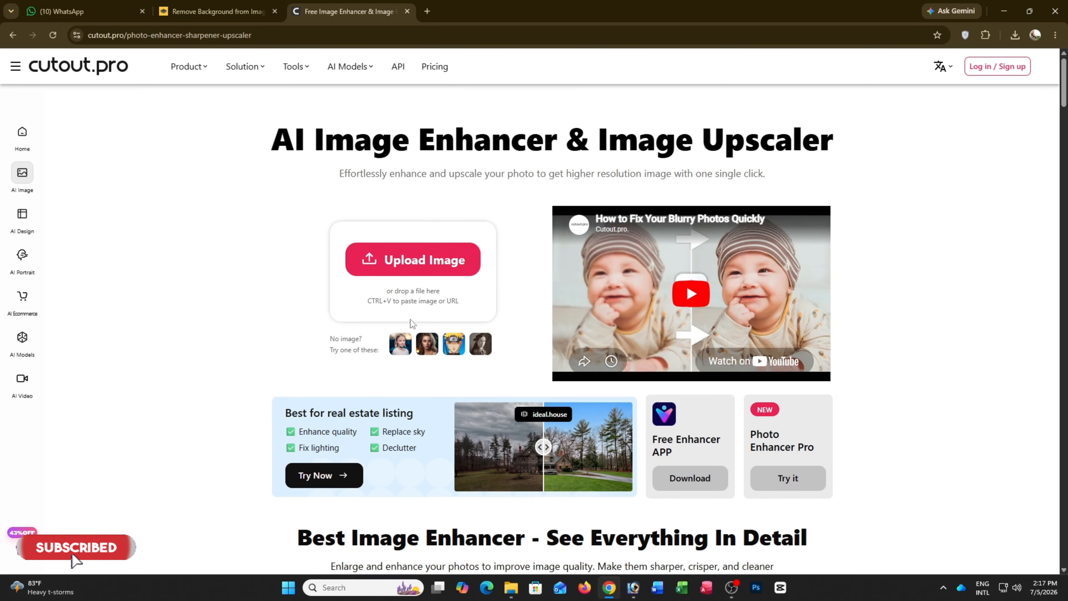
left_click(405, 264)
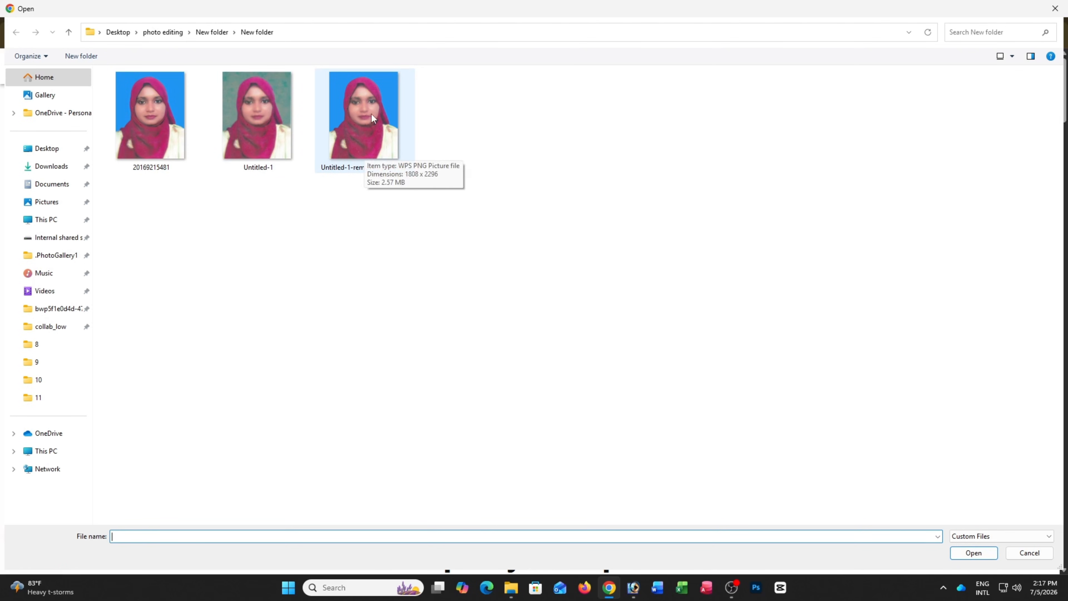
double_click(354, 113)
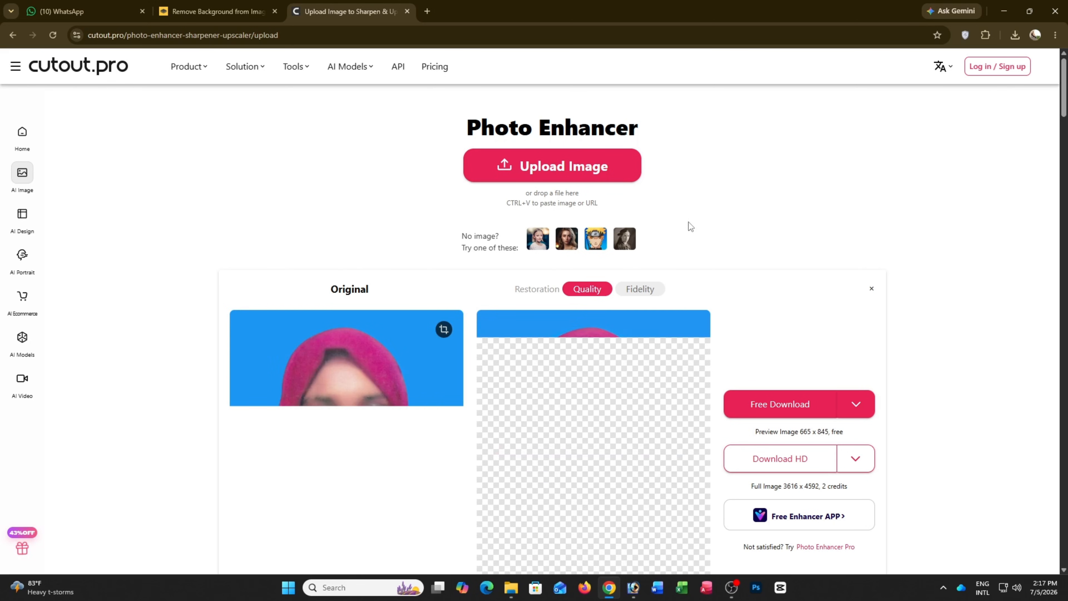
Download the free enhanced portrait preview as a JPG at 100% image quality and dismiss the subscription offer.
scroll(612, 294, "down", 2)
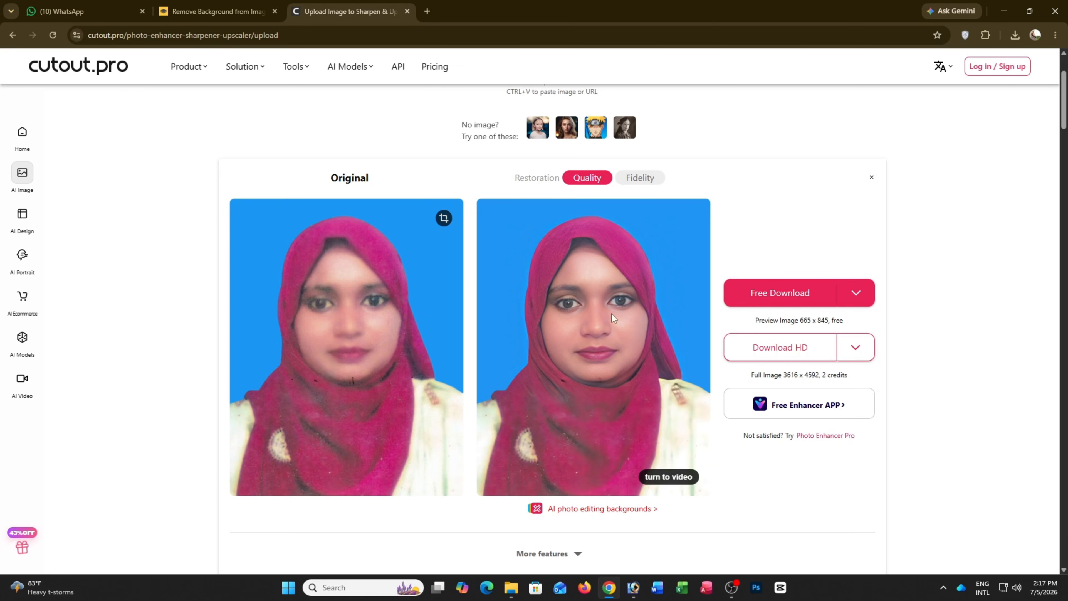
scroll(781, 248, "down", 1)
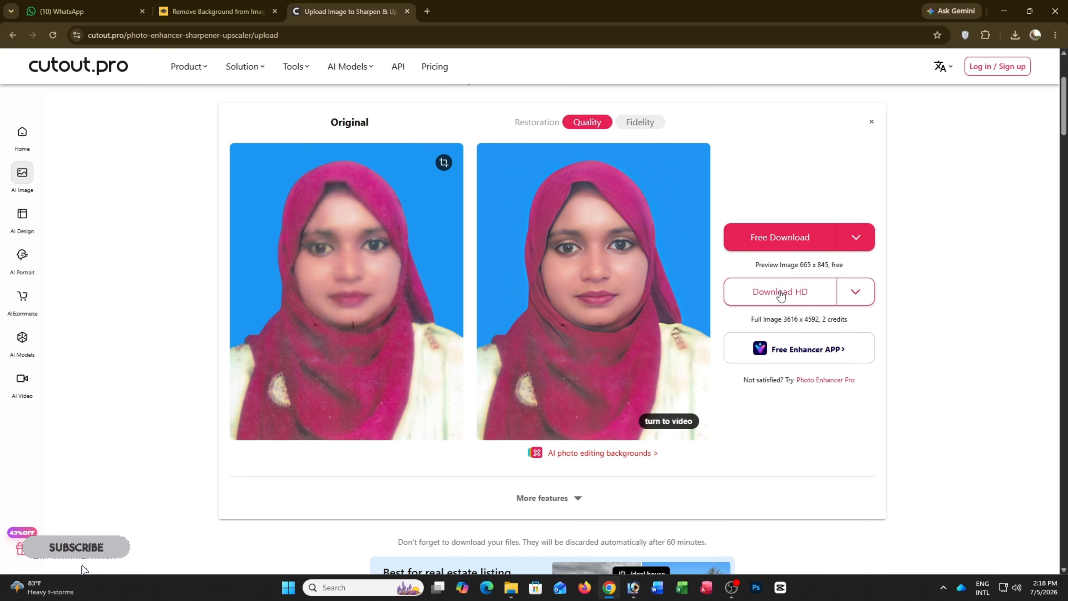
left_click(858, 241)
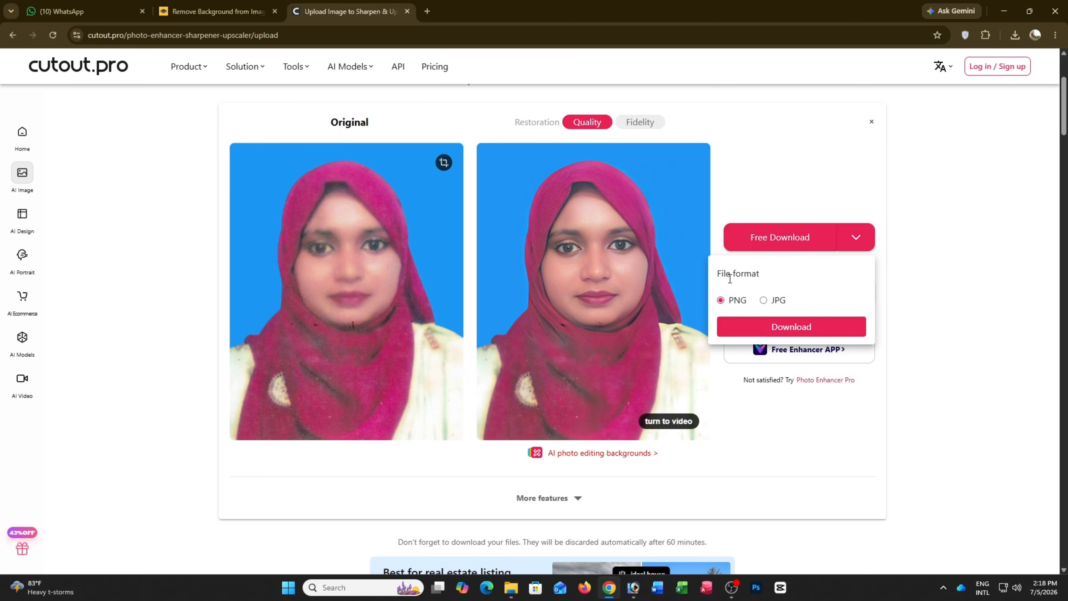
left_click(764, 301)
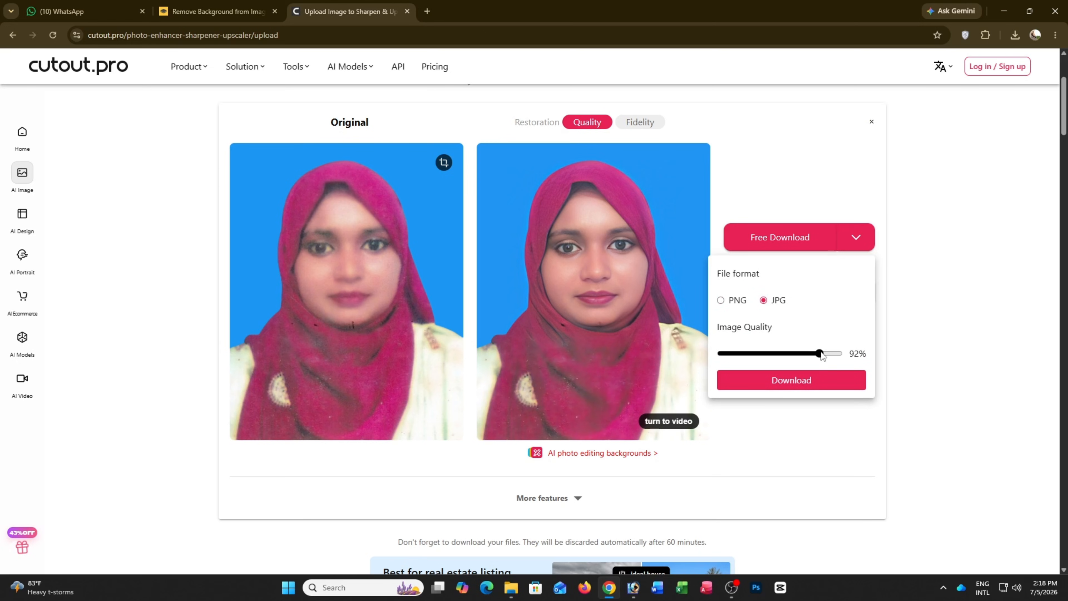
left_click_drag(820, 354, 840, 354)
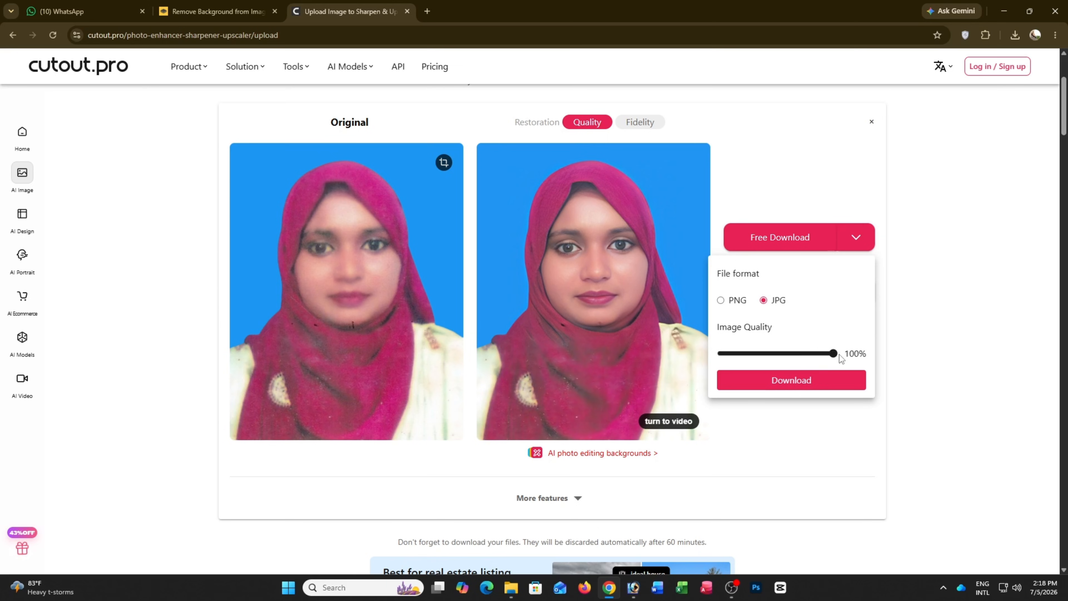
left_click(795, 381)
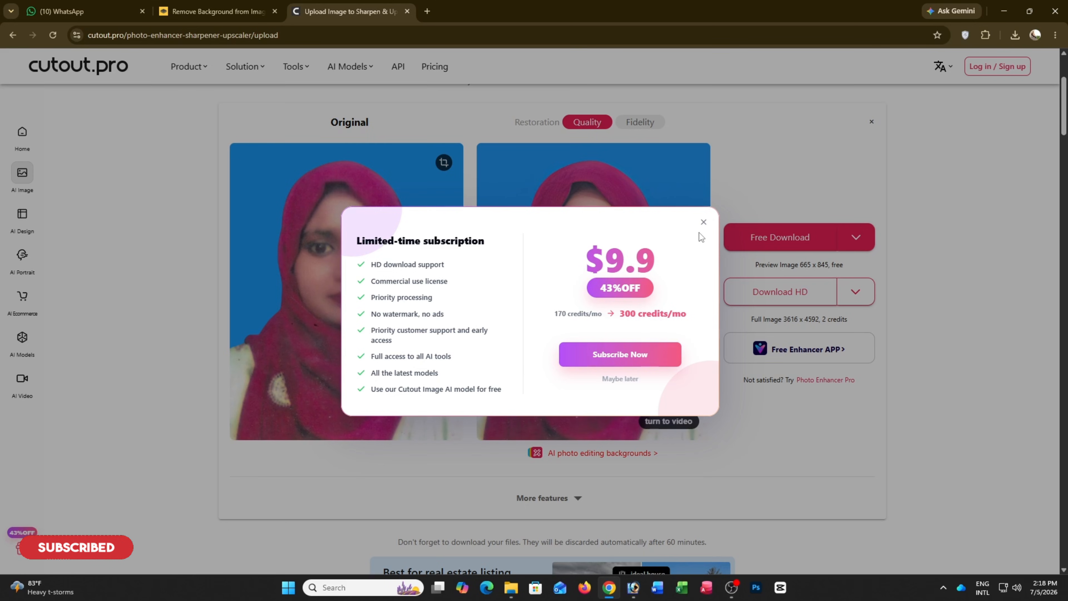
left_click(703, 225)
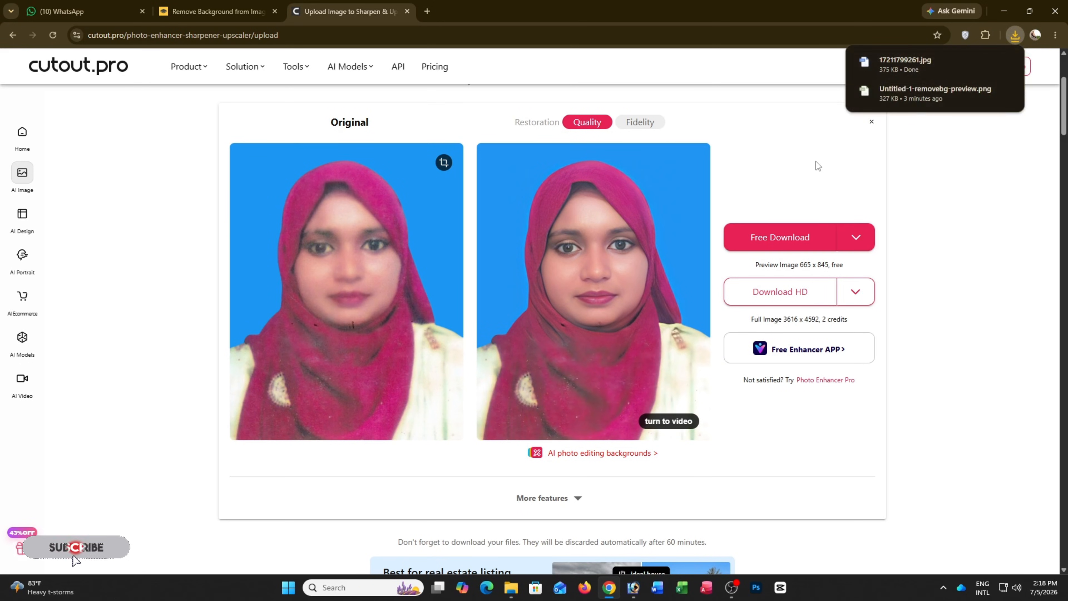
Switch to Photoshop and compare the original, blue-background and enhanced portraits, viewing each one enlarged on its own.
left_click(1009, 10)
left_click(1052, 18)
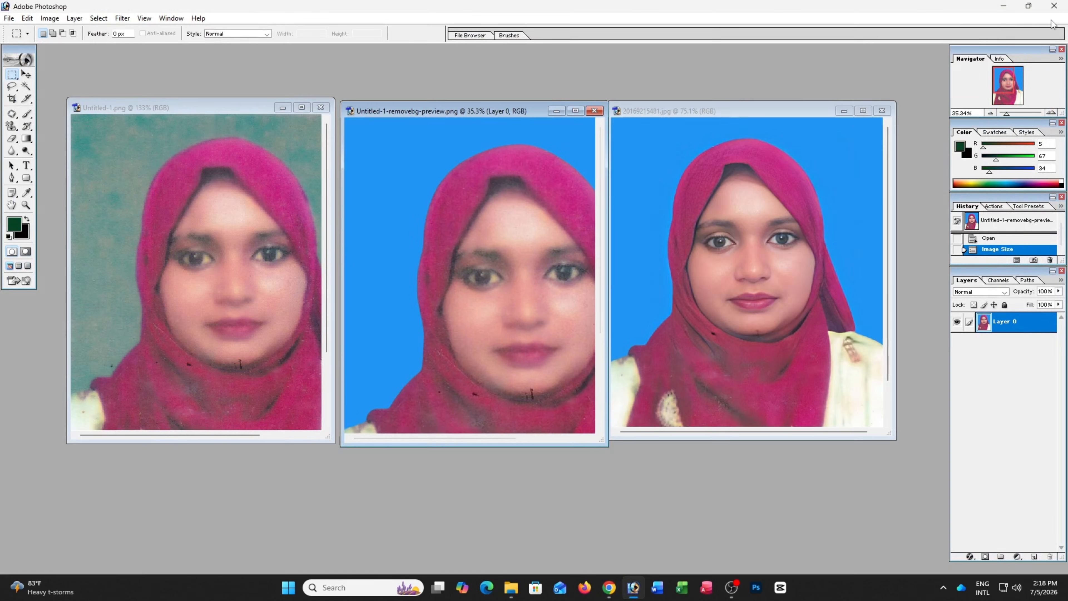
left_click(863, 111)
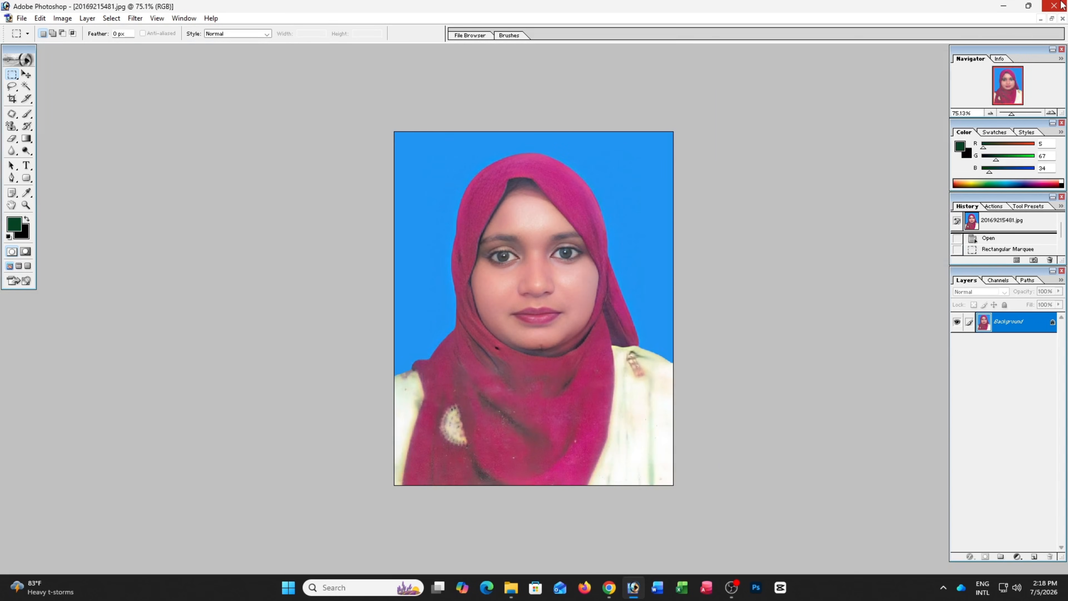
left_click(1053, 19)
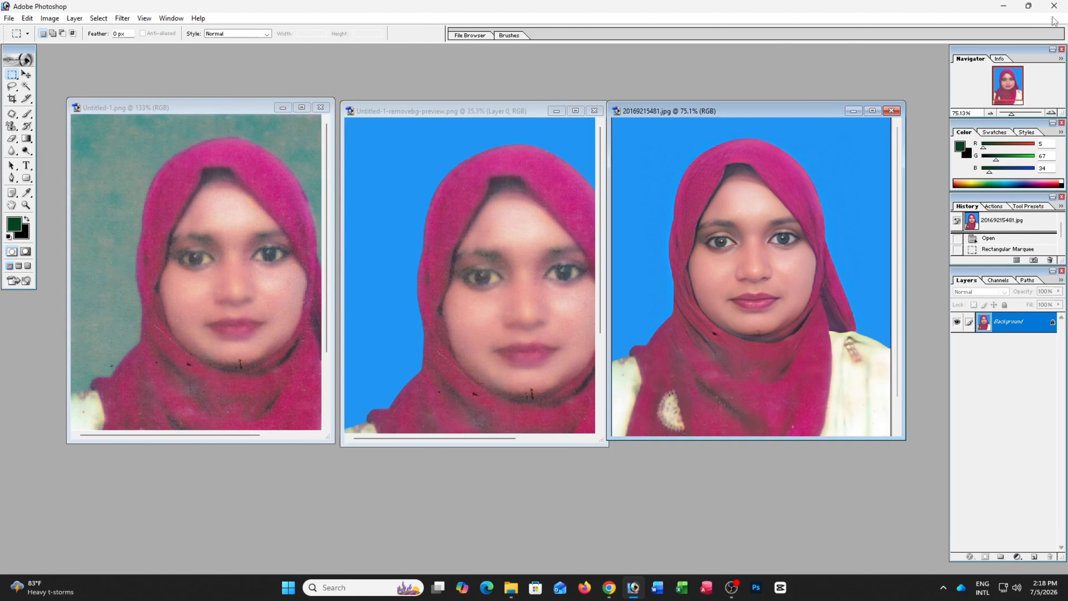
left_click(300, 110)
key("ctrl+plus")
key("ctrl+minus")
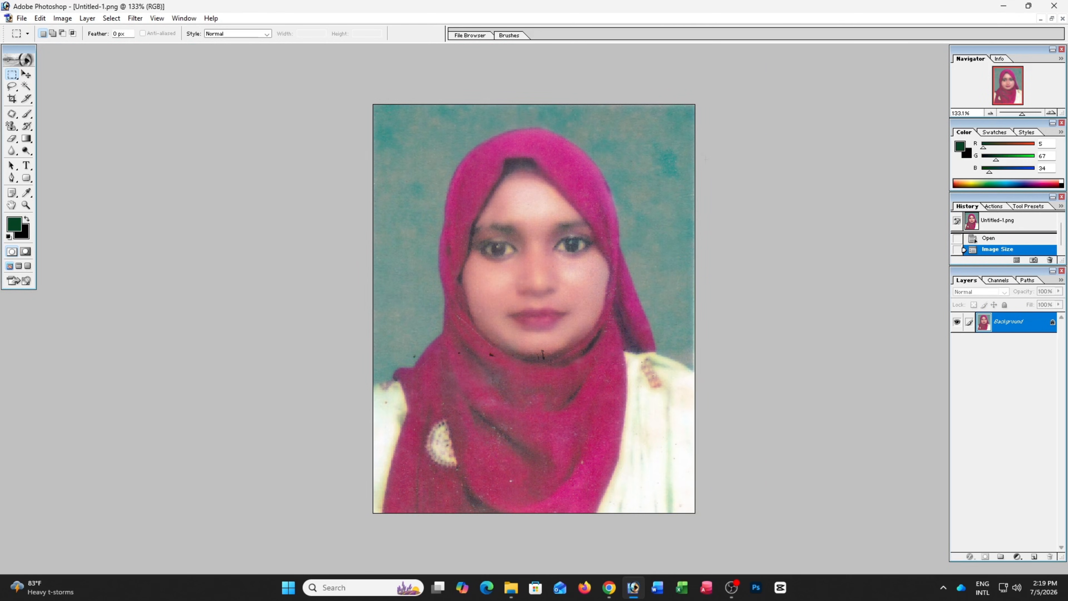
left_click(1053, 19)
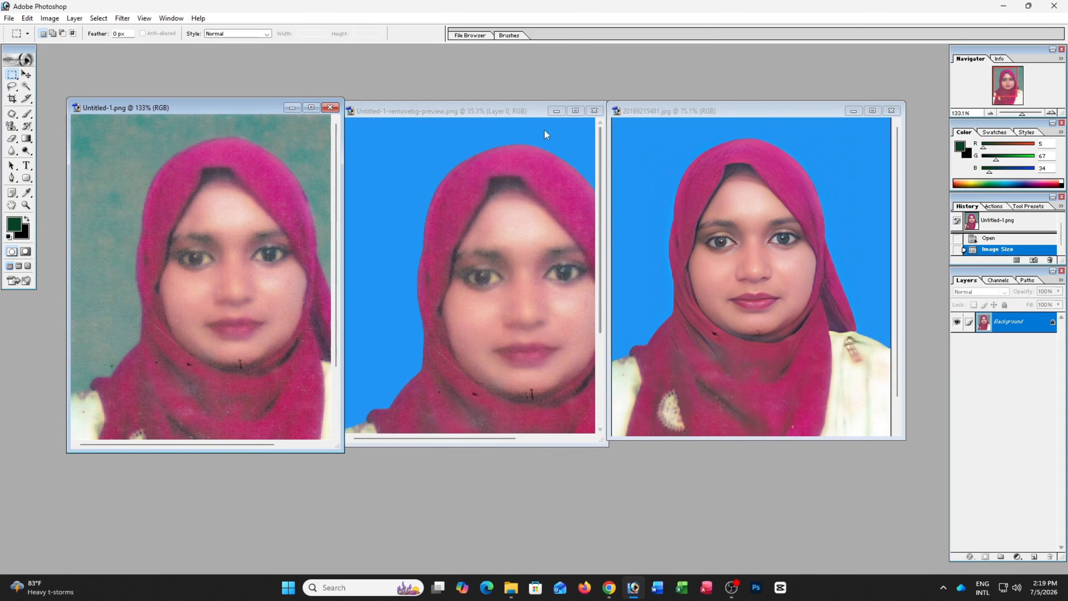
double_click(576, 112)
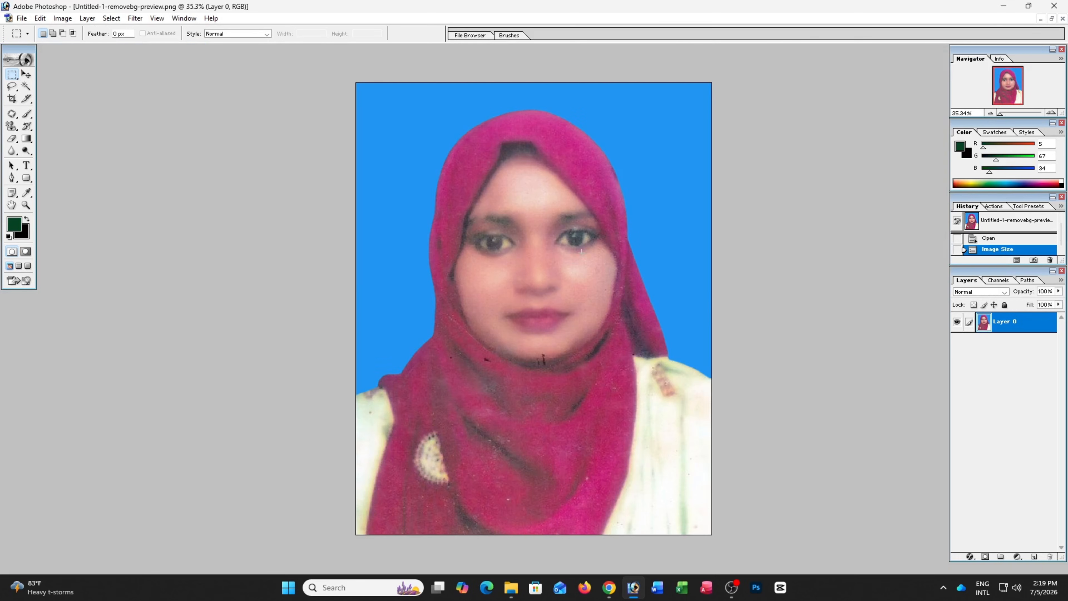
left_click(1052, 20)
left_click(879, 110)
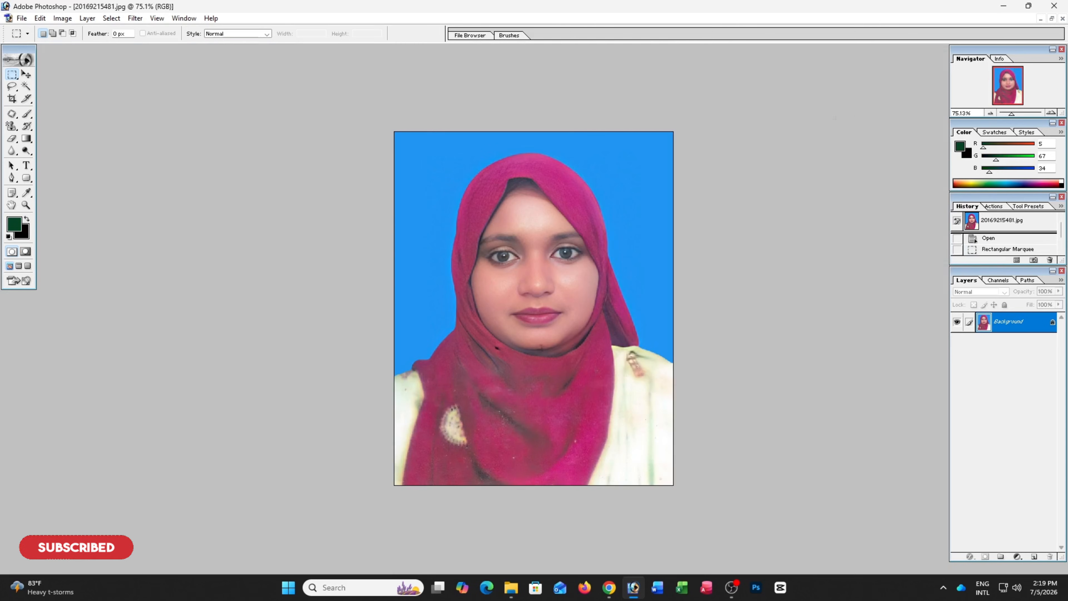
key("ctrl+0")
scroll(703, 172, "down", 4)
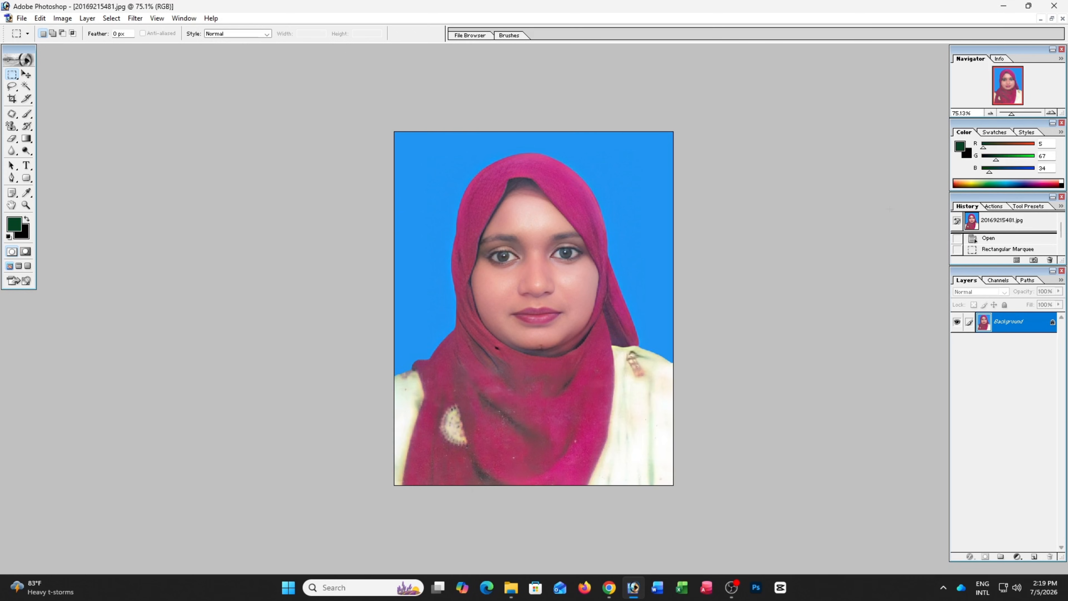
left_click(1052, 18)
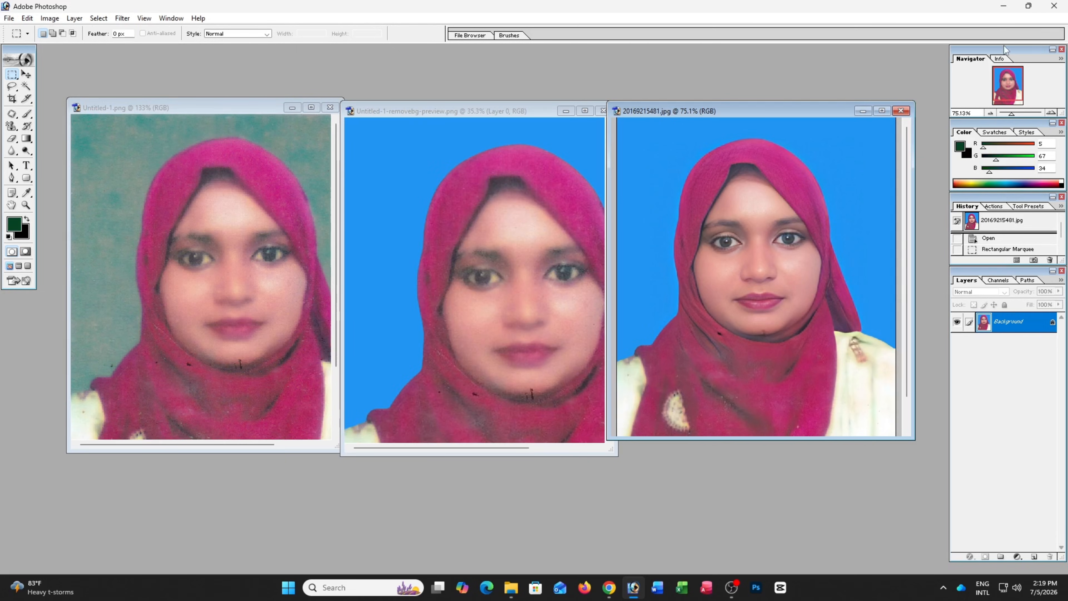
Resize the enhanced portrait 20169215481.jpg to 1.5 by 1.9 inches at 300 pixels/inch.
left_click(882, 111)
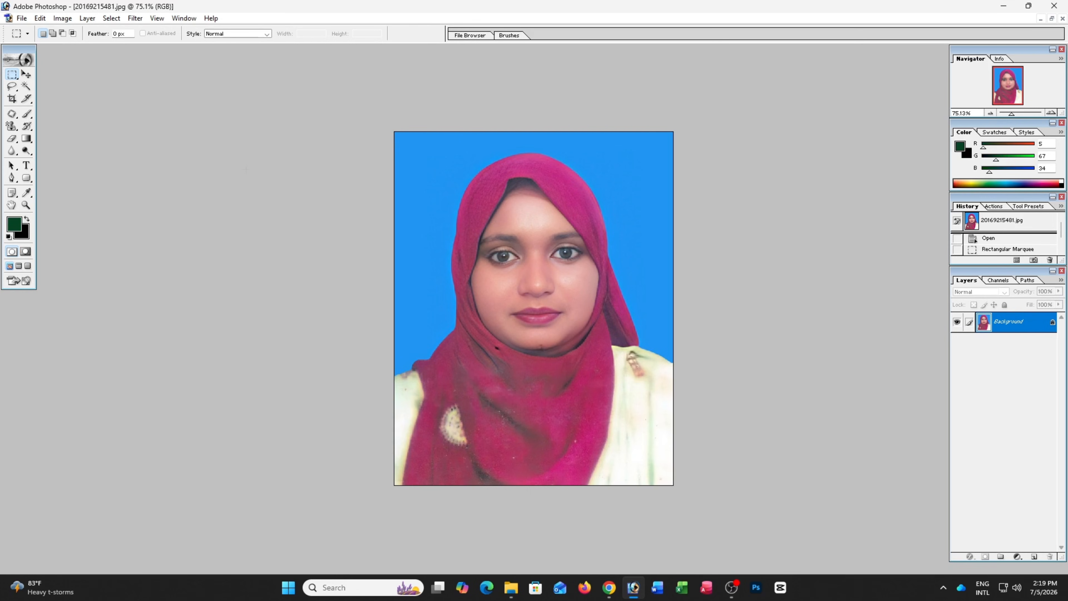
left_click(62, 18)
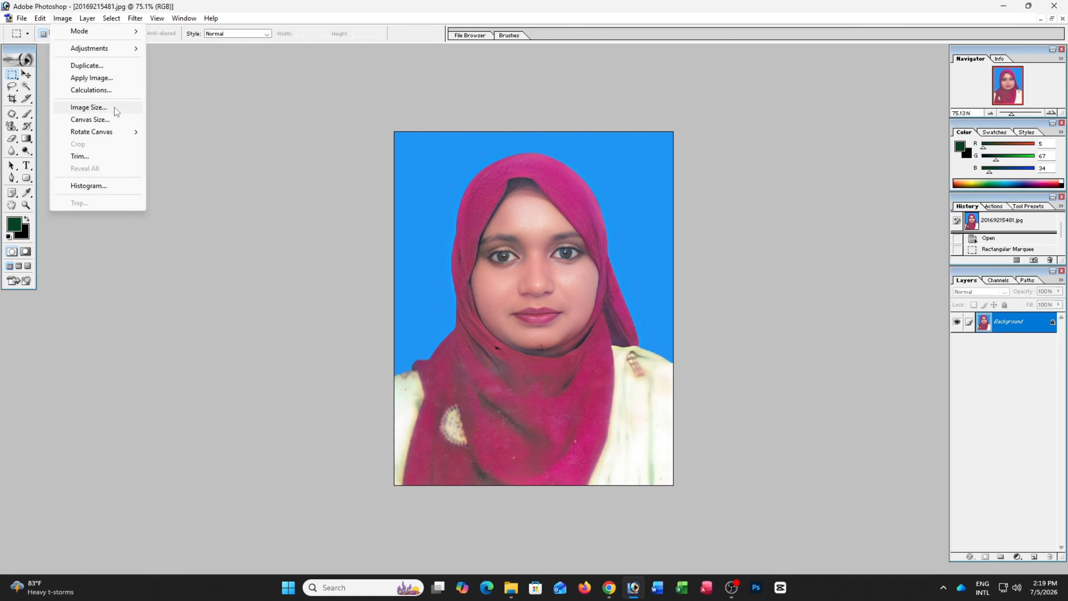
left_click(114, 107)
left_click_drag(330, 433, 237, 457)
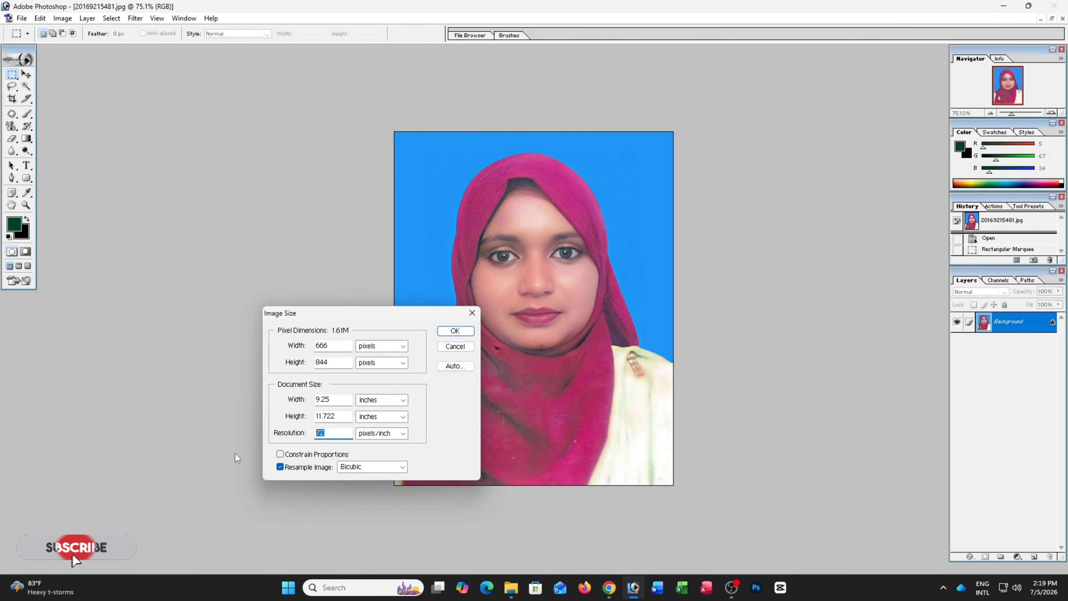
type("300")
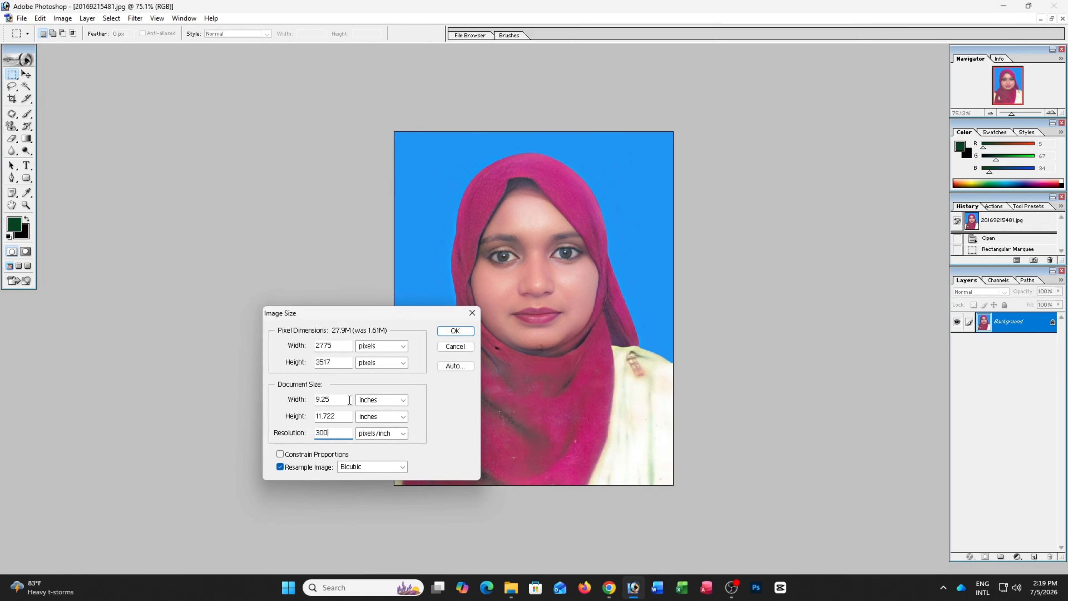
left_click_drag(350, 400, 282, 403)
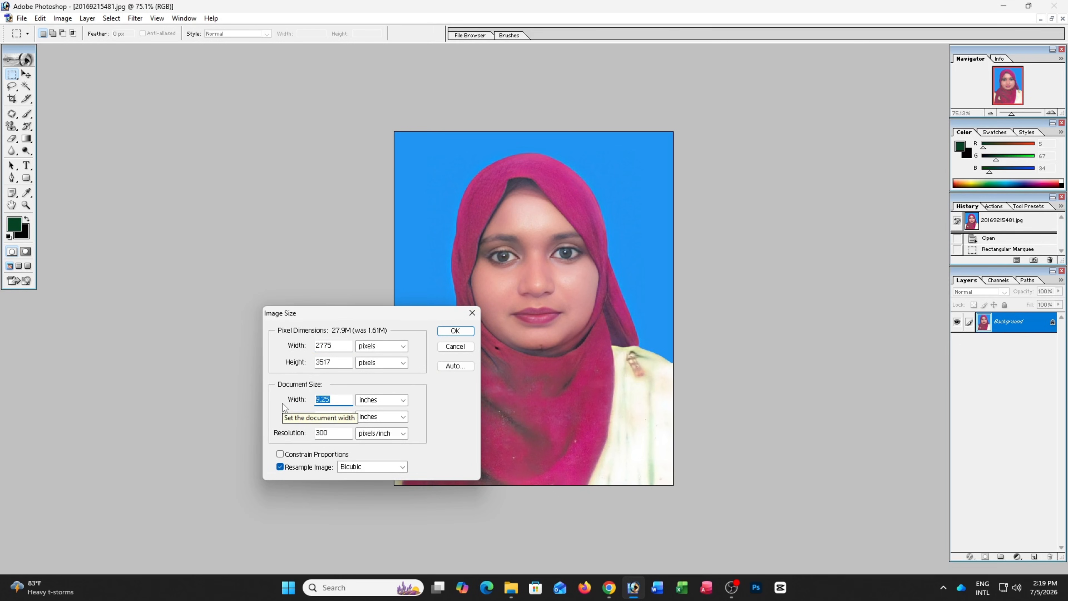
type("1.5")
key("Tab")
type("1.9")
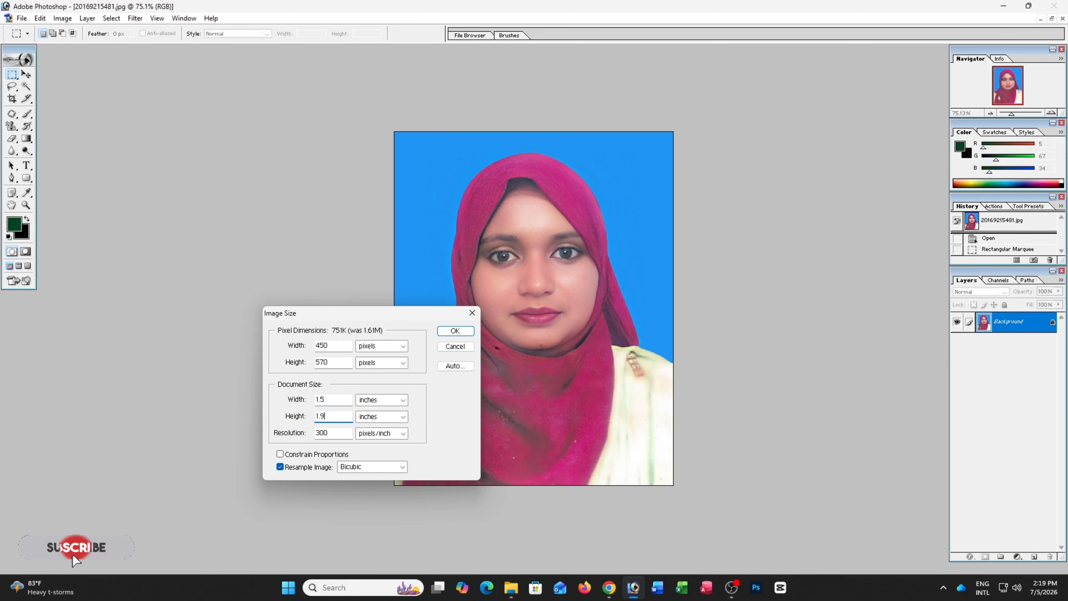
key("Return")
key("ctrl+plus")
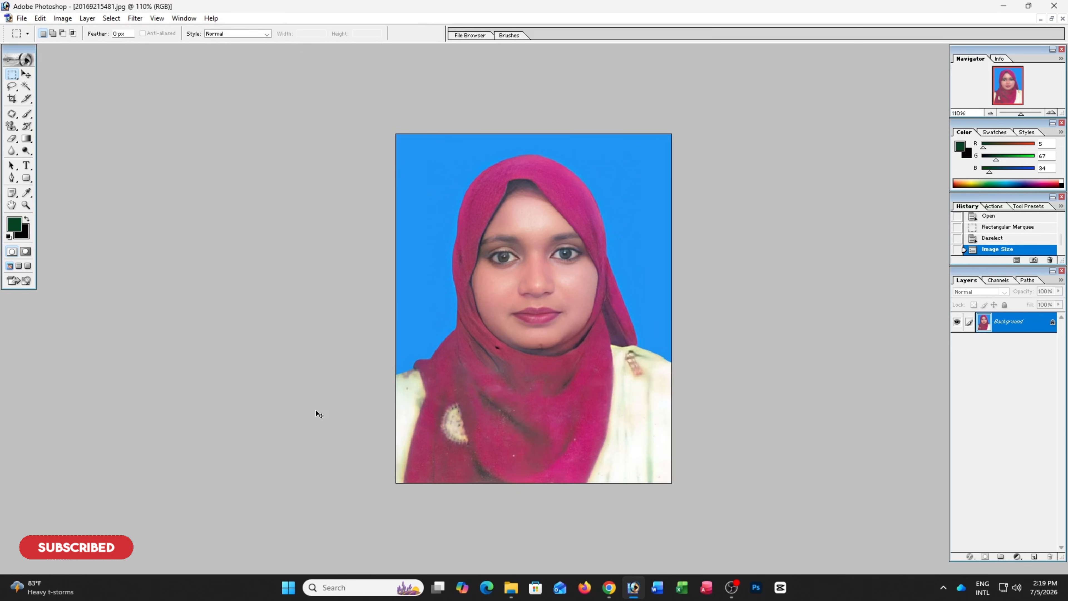
Create a new A4 document, 210 x 297 mm at 300 pixels/inch, in RGB Color with white contents.
key("ctrl+n")
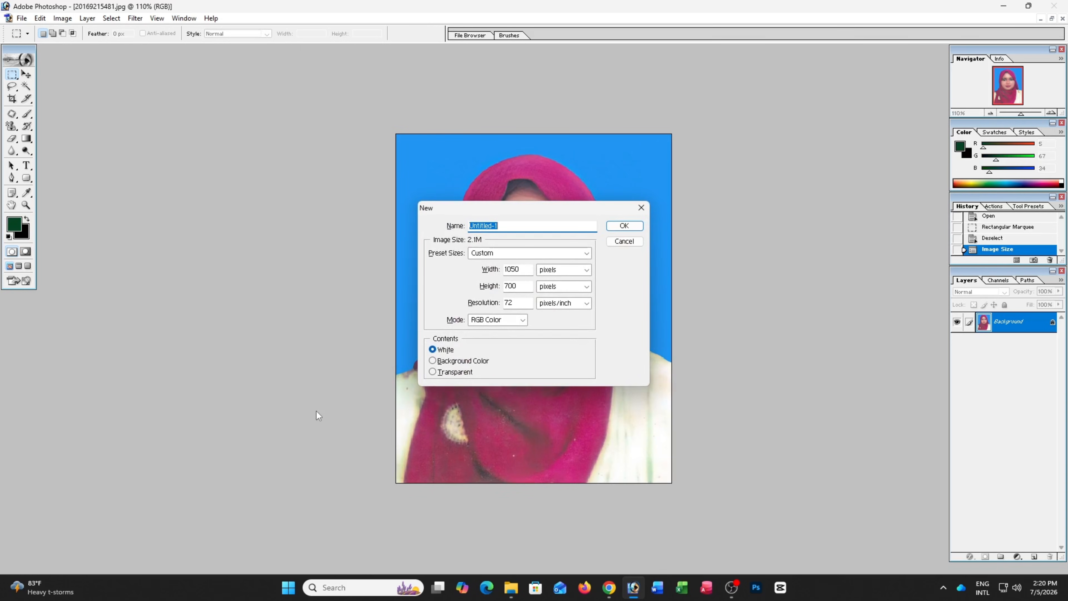
left_click(505, 253)
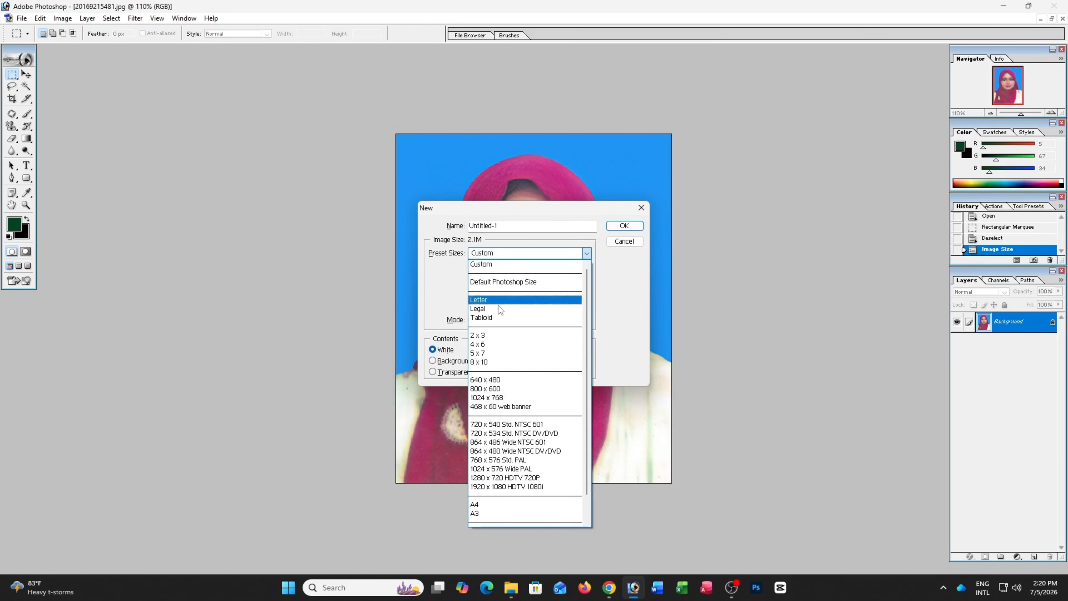
left_click(508, 505)
left_click(625, 225)
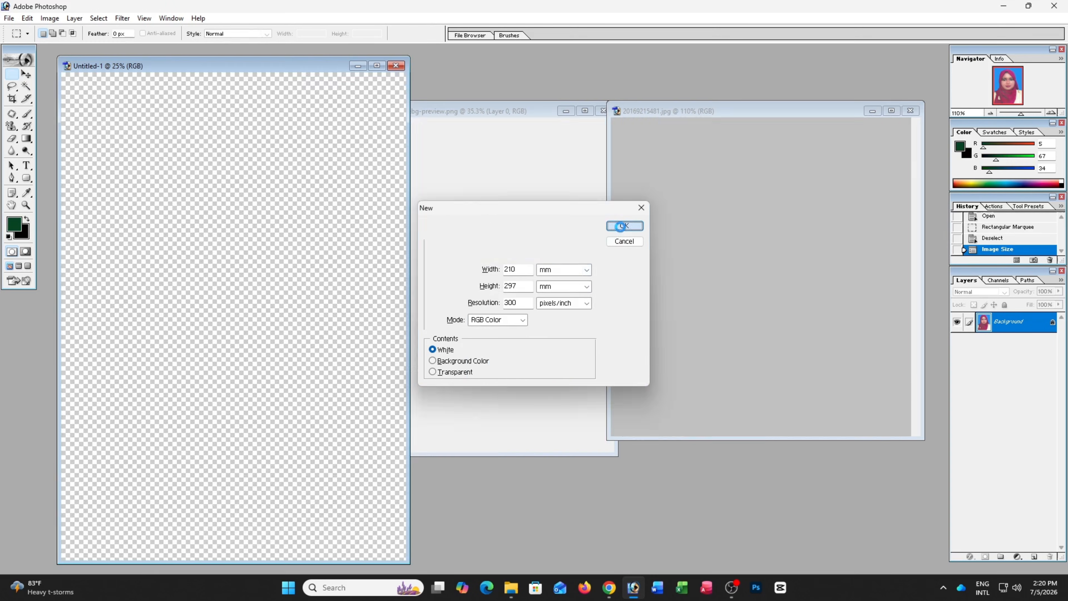
Copy the enhanced portrait onto the blank A4 page with the Move tool and place it in the page's upper-left corner.
left_click_drag(278, 68, 401, 86)
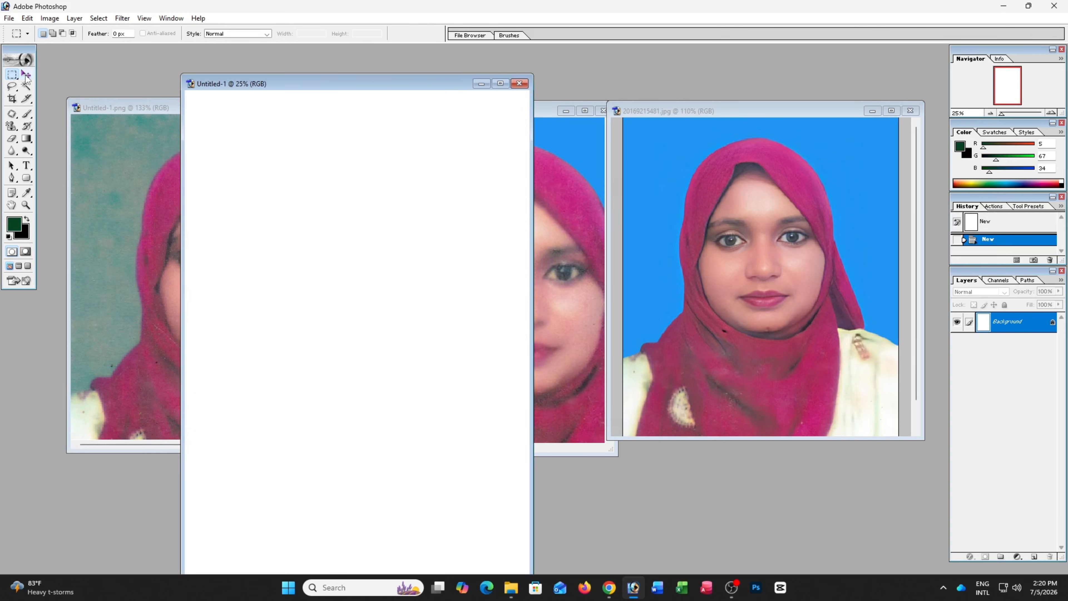
left_click(26, 75)
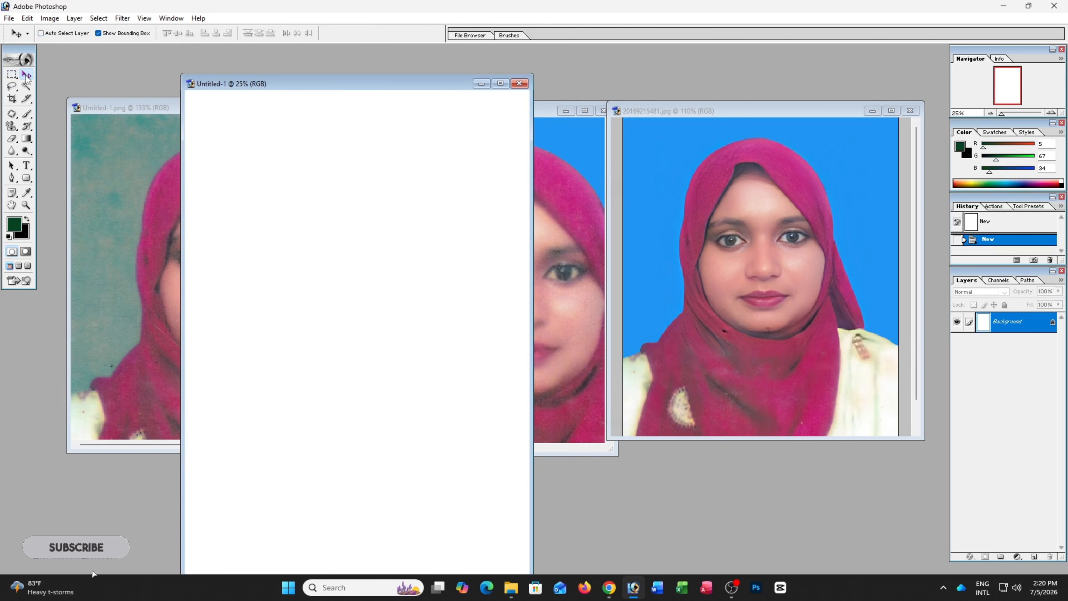
left_click(793, 252)
left_click_drag(793, 250, 313, 224)
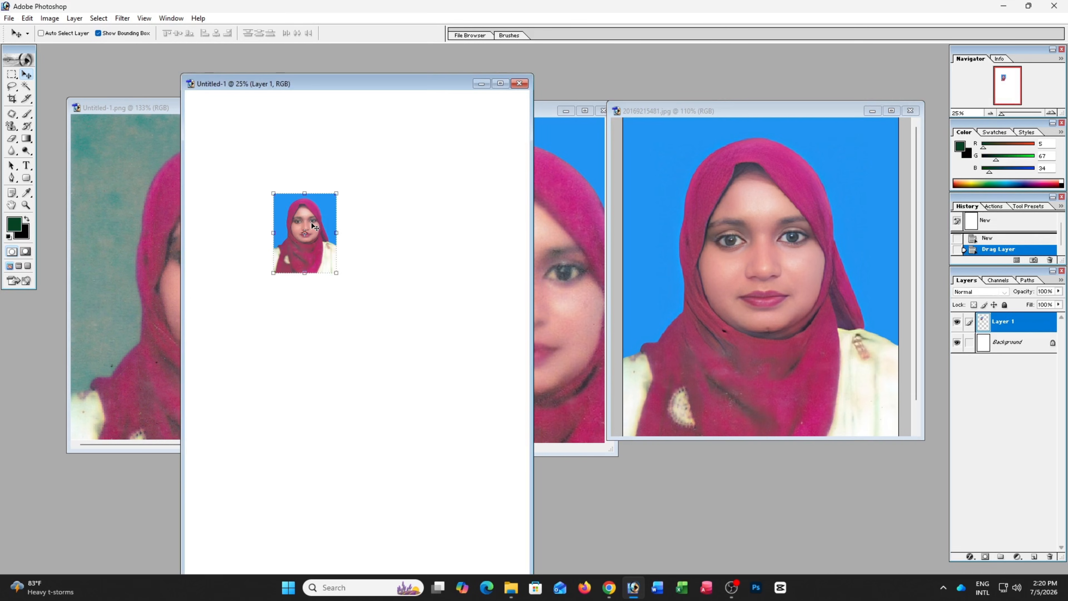
left_click(500, 84)
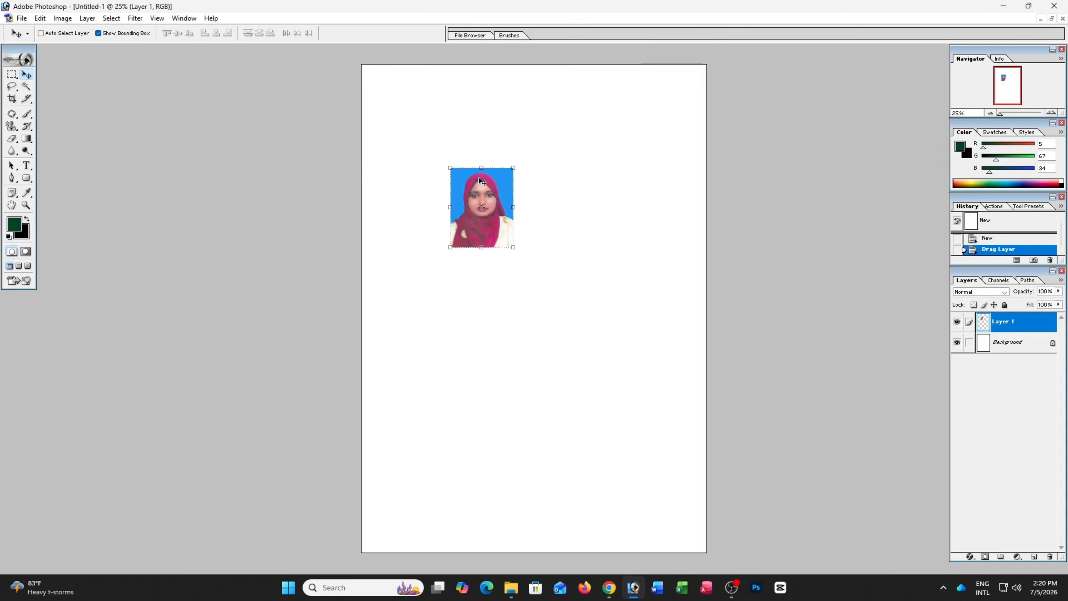
left_click_drag(484, 183, 406, 89)
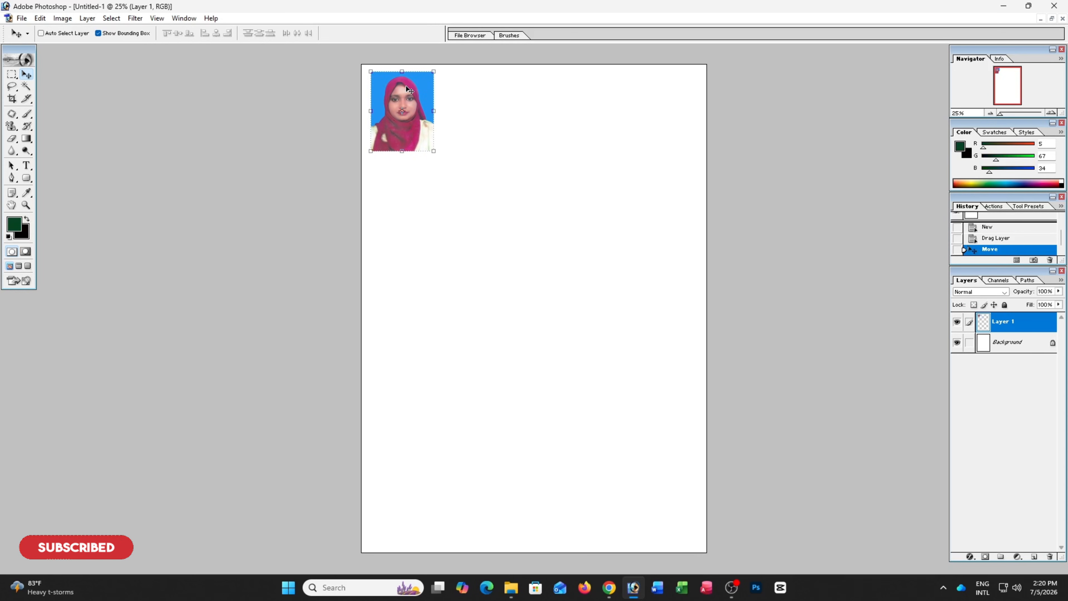
Duplicate the portrait into an evenly spaced row of four across the top of the page, merging the copies into one layer.
left_click_drag(406, 89, 489, 102)
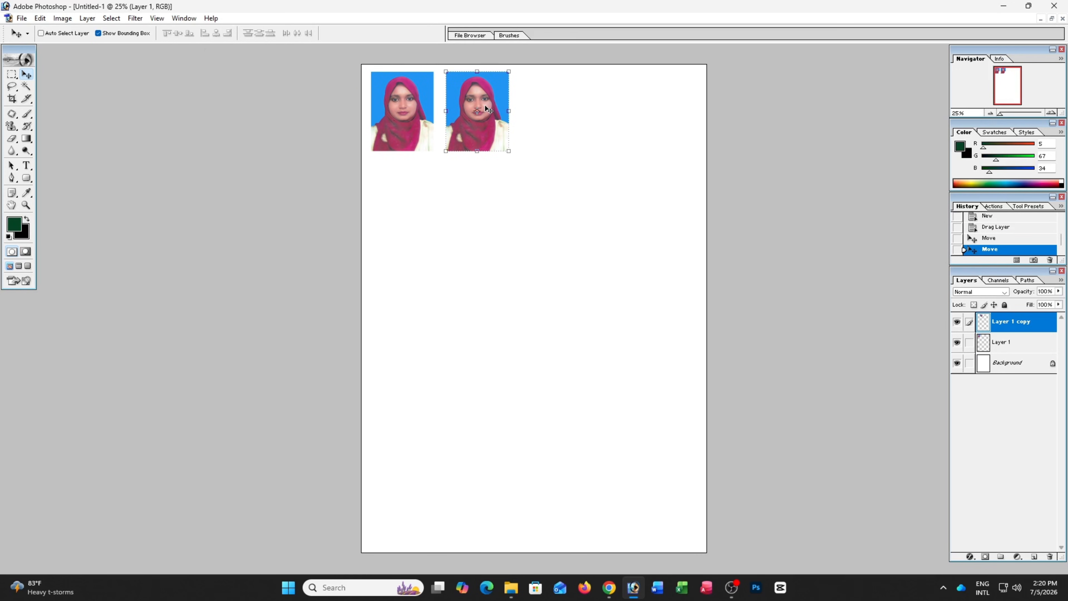
key("ctrl+e")
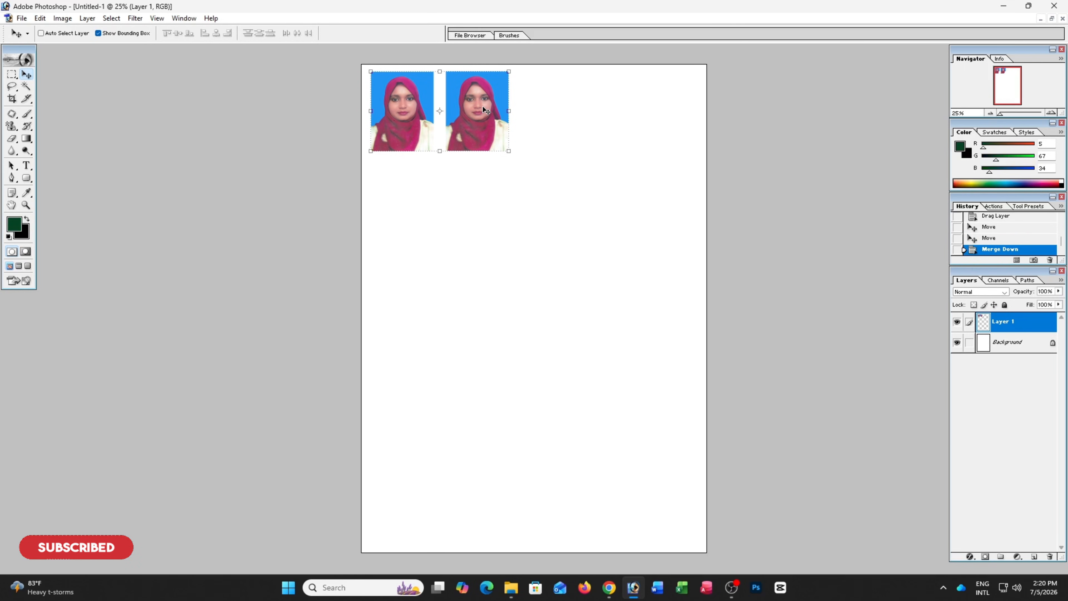
left_click_drag(472, 110, 622, 127)
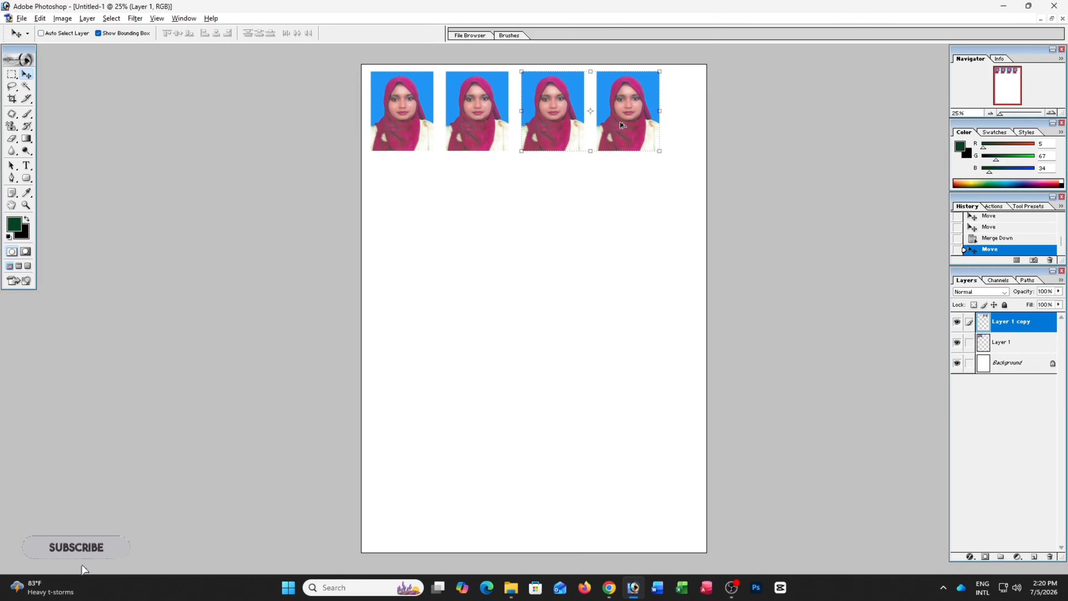
key("ctrl+e")
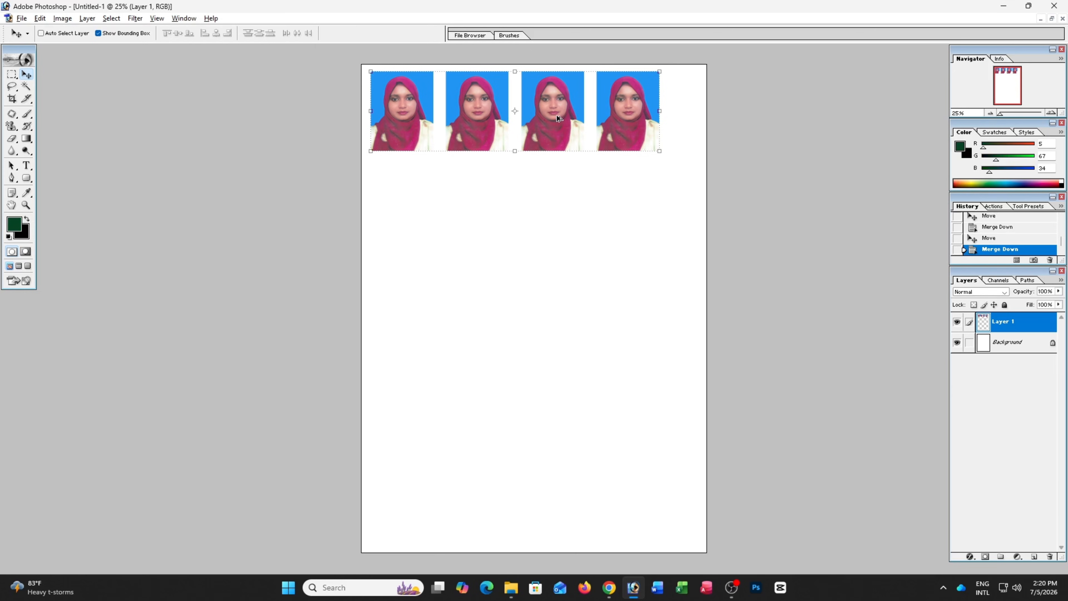
Try duplicating the row of four portraits into two more rows below it, and undo both copies.
left_click_drag(557, 118, 565, 296)
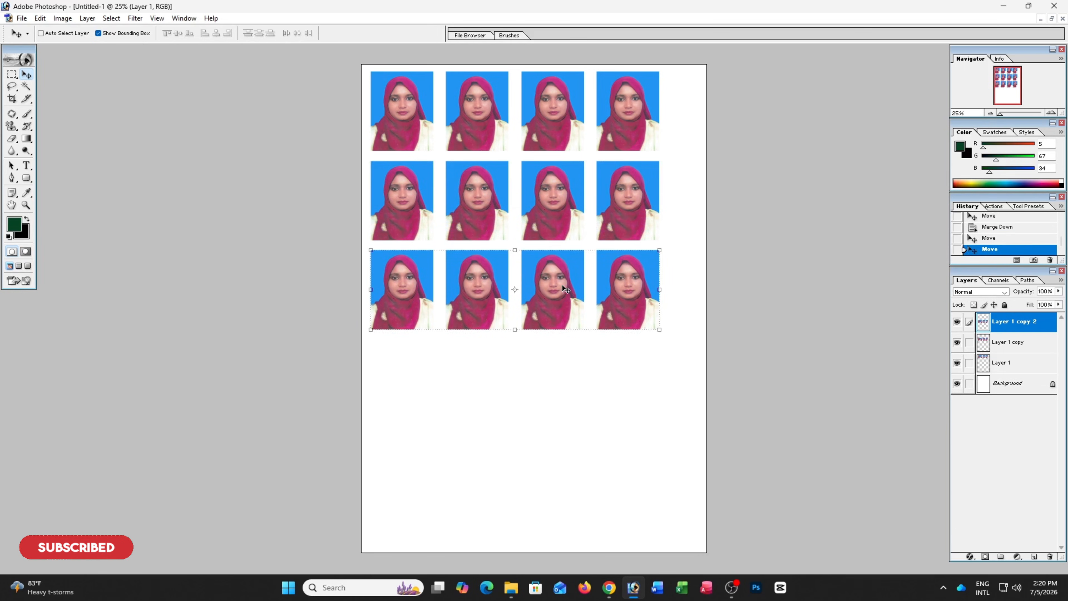
key("ctrl+alt+z")
key("ctrl+alt+z")
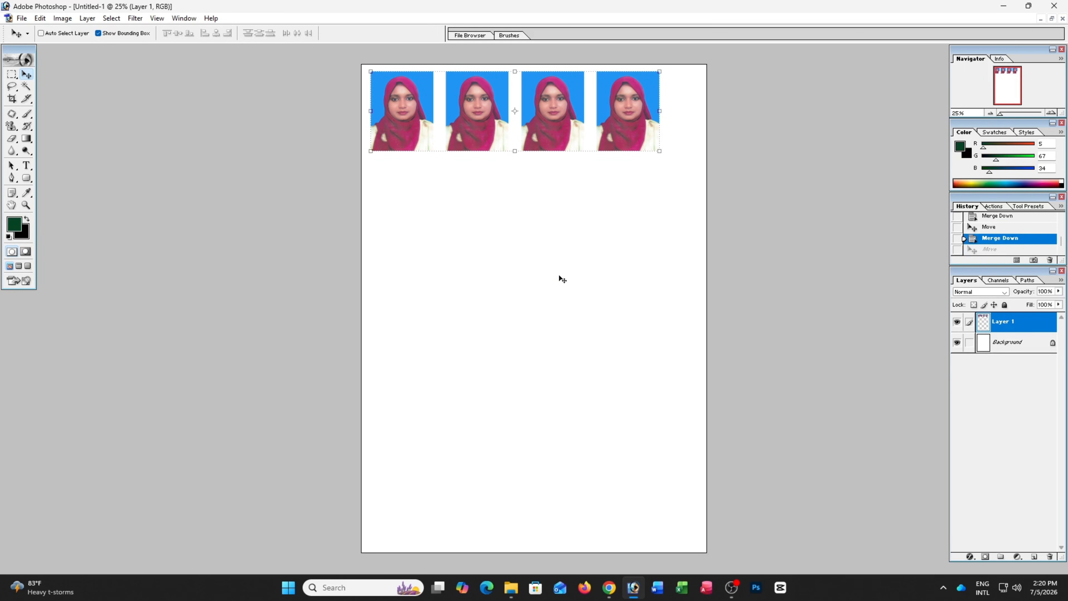
Open the print options for the A4 page, toggle Scale to Fit Media, and proceed to the Microsoft Print to PDF dialog, closing it without printing.
key("ctrl+p")
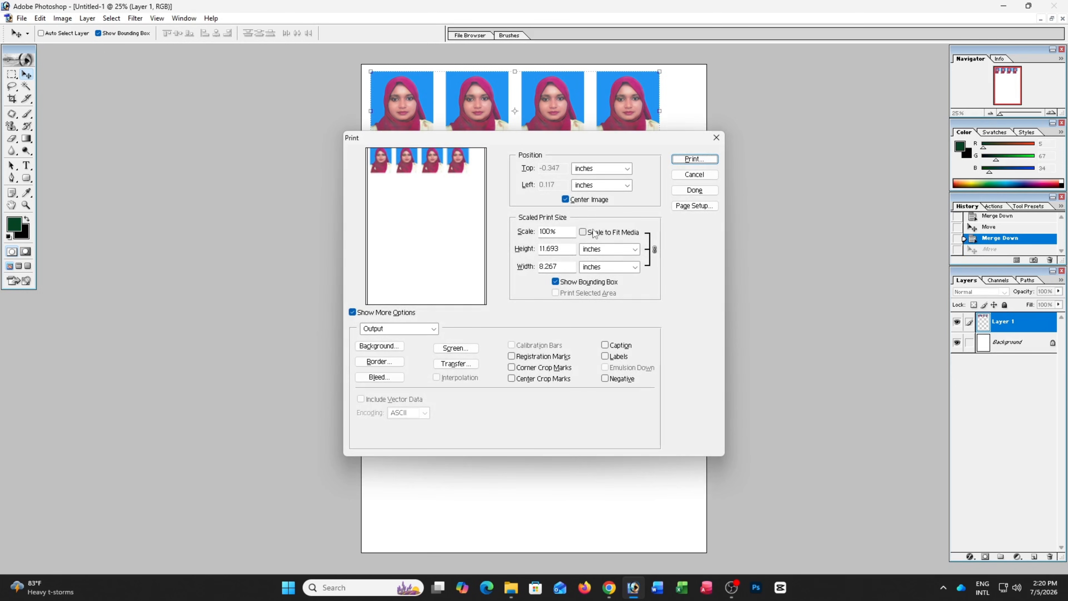
left_click(595, 233)
left_click(695, 159)
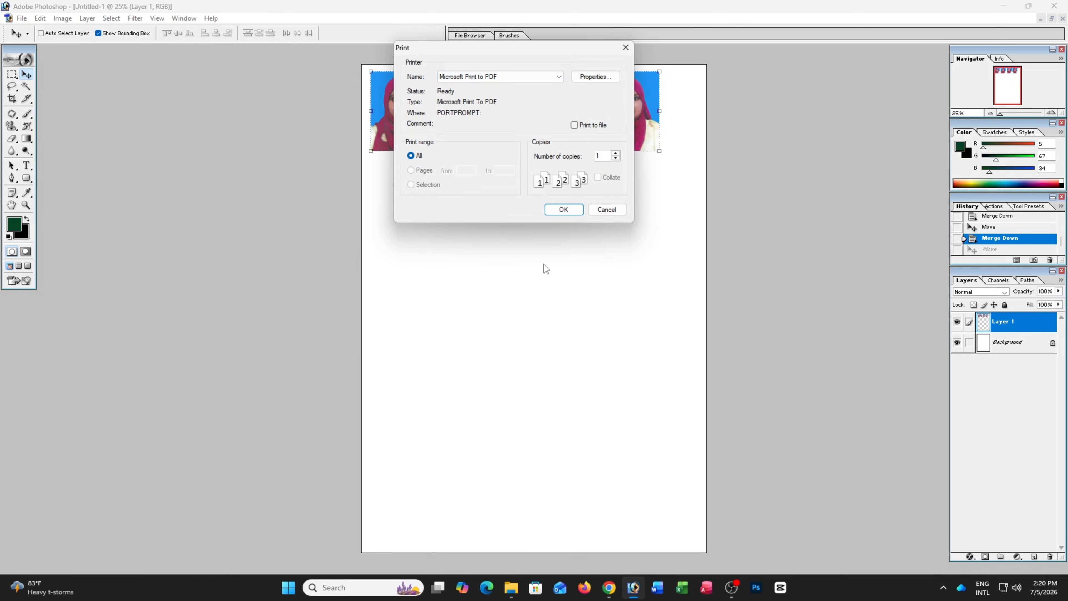
left_click(626, 48)
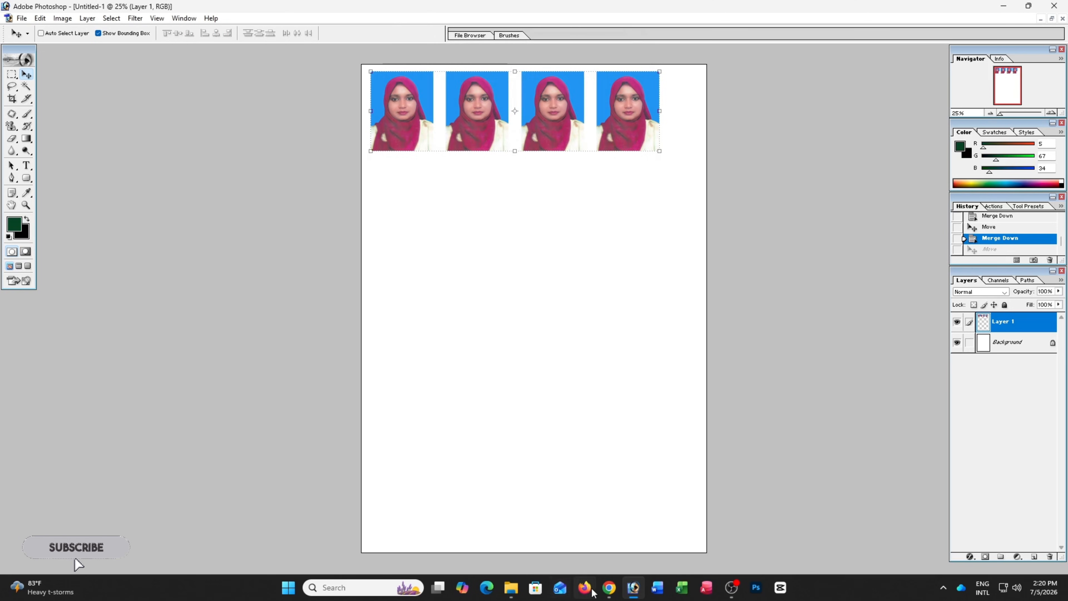
View the cutout.pro before-and-after comparison in Chrome, and return to Photoshop to inspect the original portrait Untitled-1.png maximized and enlarged.
left_click(609, 588)
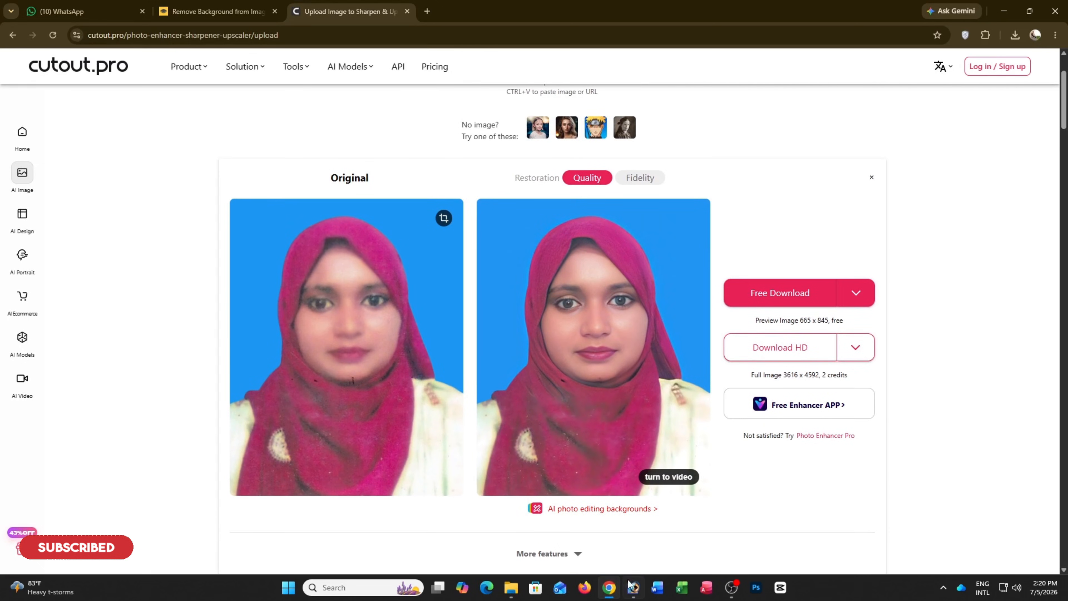
left_click(634, 587)
left_click(1053, 21)
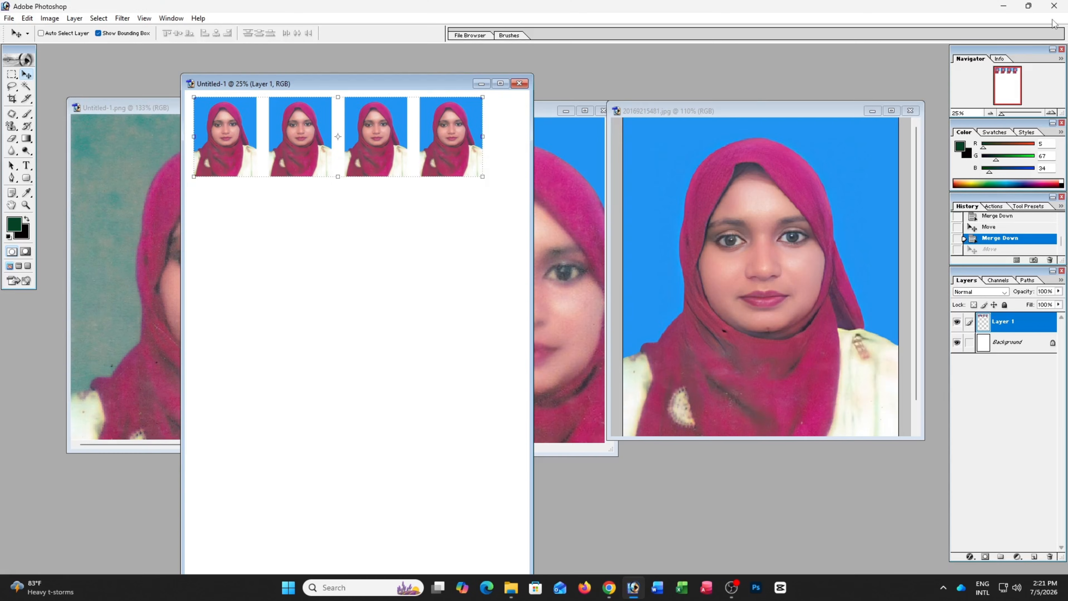
left_click(154, 142)
left_click(308, 108)
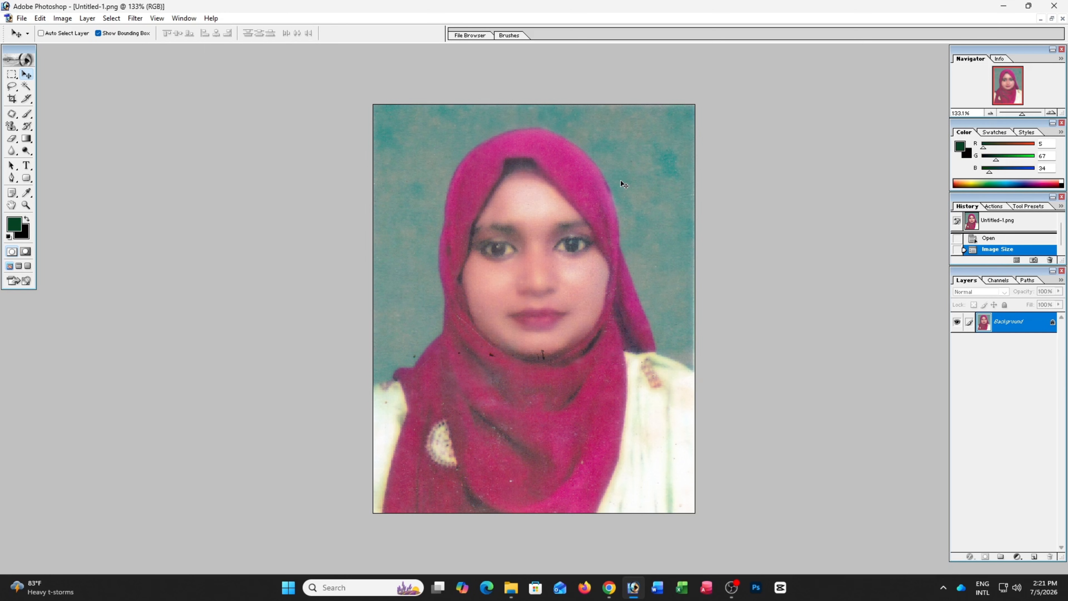
scroll(632, 187, "up", 1)
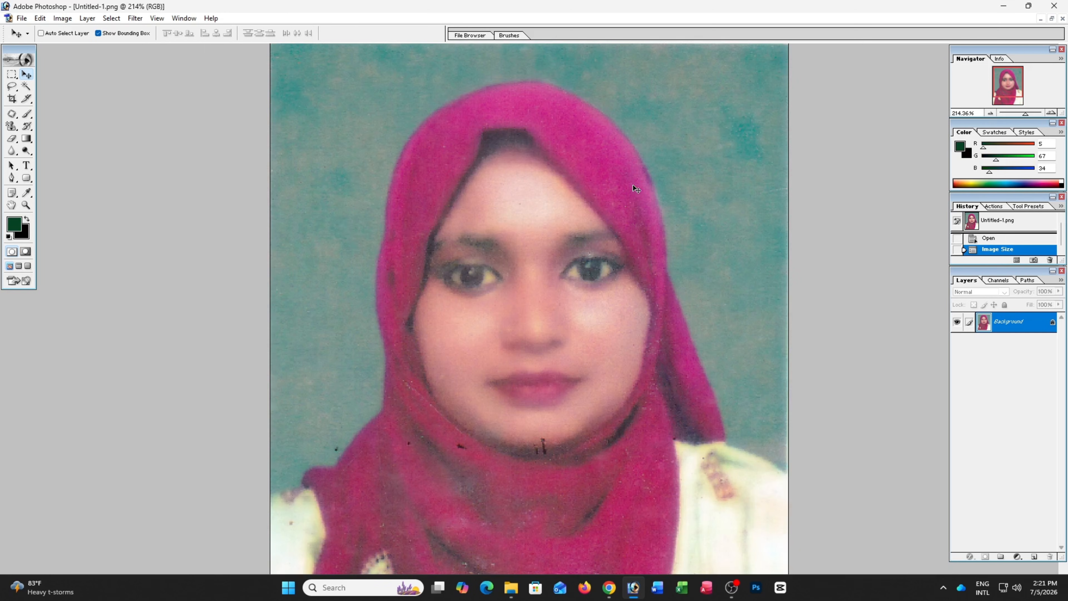